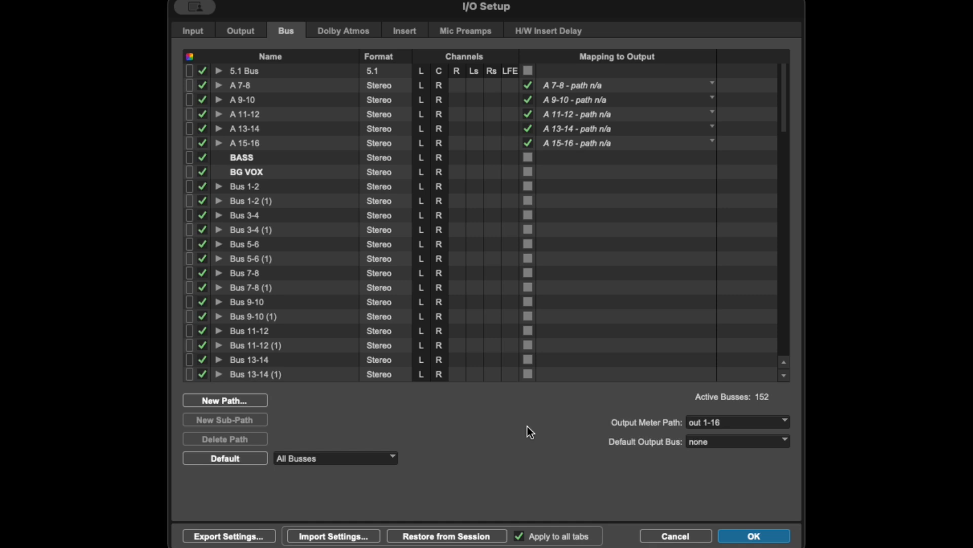
# Rename the Analog 1-2 input path as PT 1-2 and inspect its mono sub-paths
pyautogui.click(193, 34)
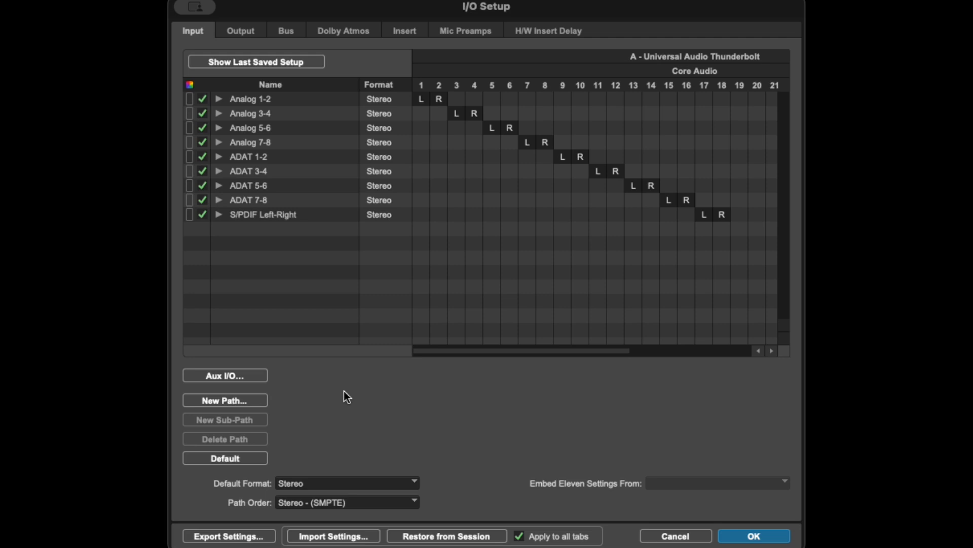
pyautogui.click(259, 99)
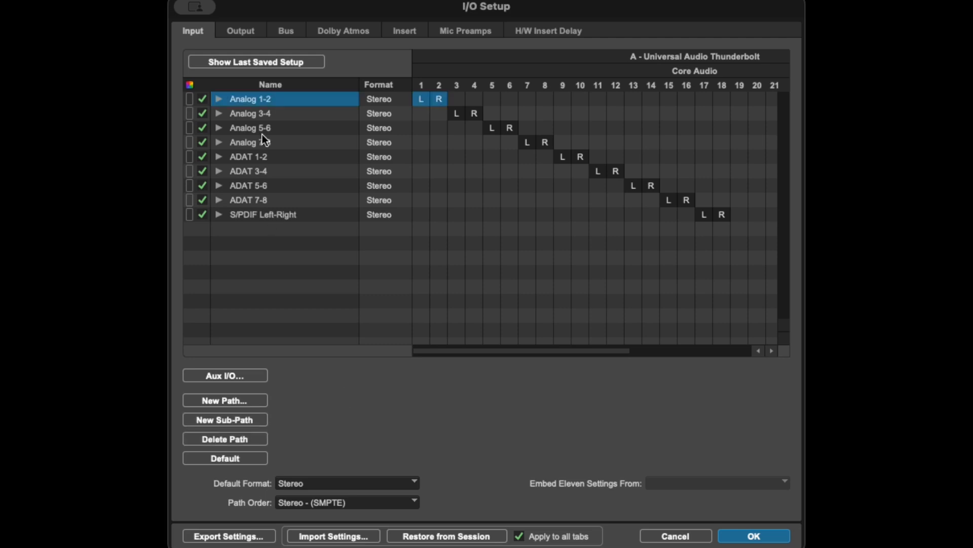
pyautogui.click(218, 102)
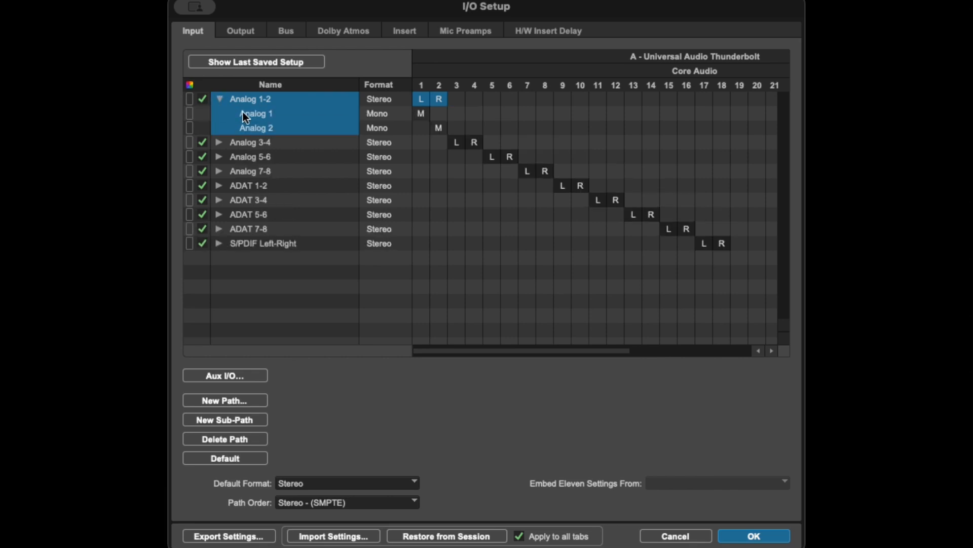
pyautogui.doubleClick(238, 100)
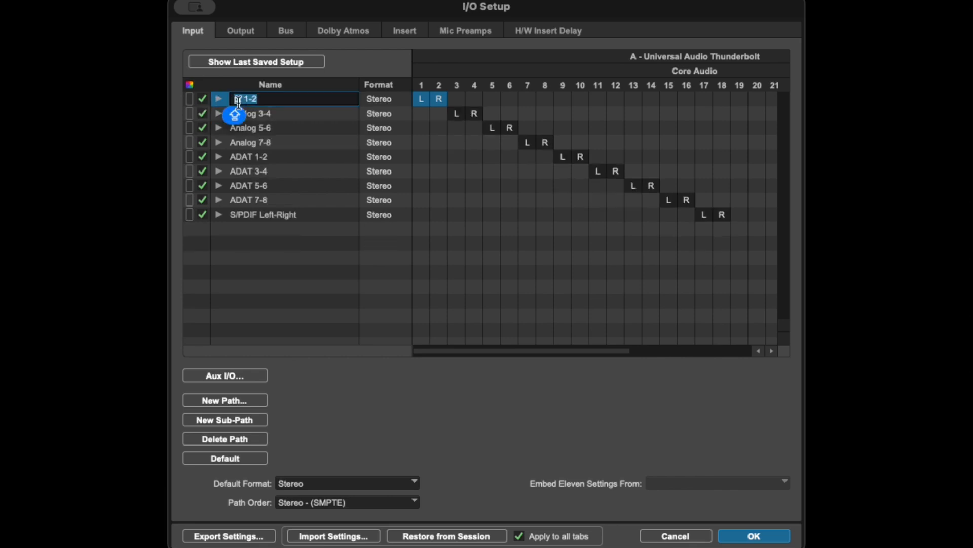
pyautogui.write('R')
pyautogui.press('Return')
pyautogui.click(220, 100)
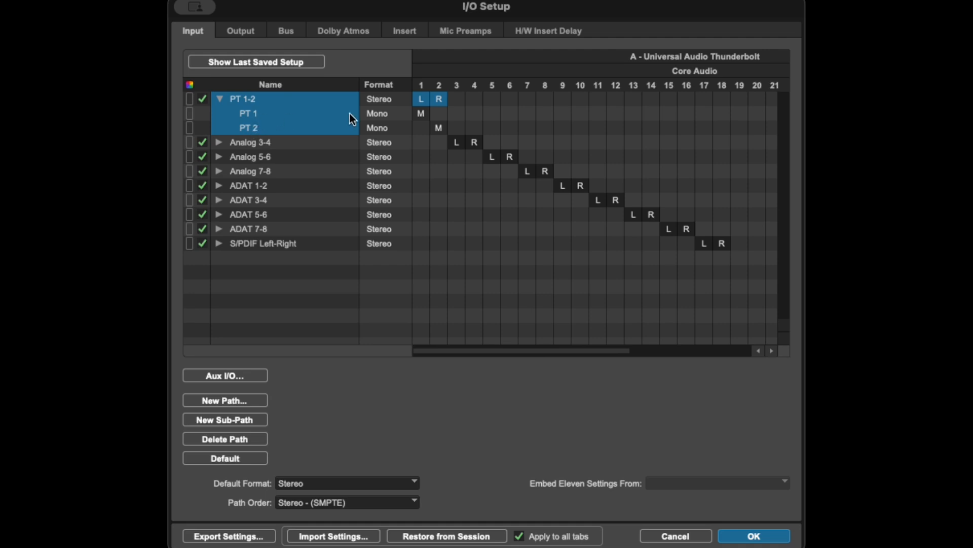
pyautogui.click(220, 98)
# Rename the Analog 3-4 and Analog 5-6 input paths as PT 3-4 and PT 5-6, and check their sub-paths
pyautogui.doubleClick(245, 113)
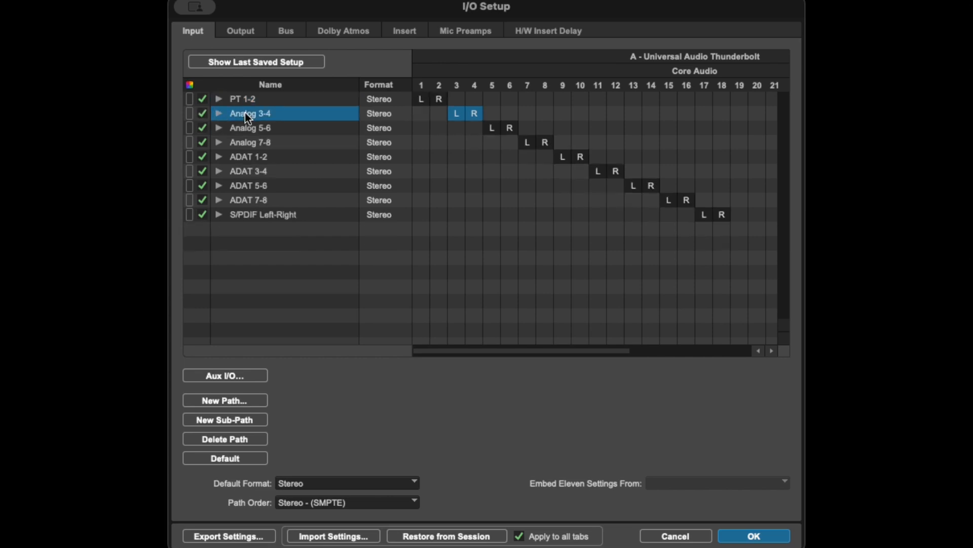
pyautogui.write('PT')
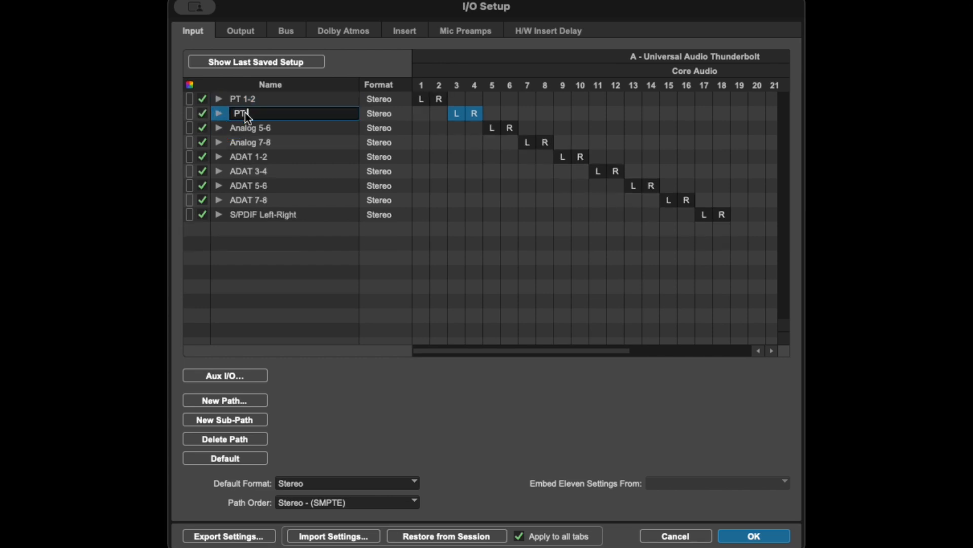
pyautogui.write(' 3-4')
pyautogui.press('Return')
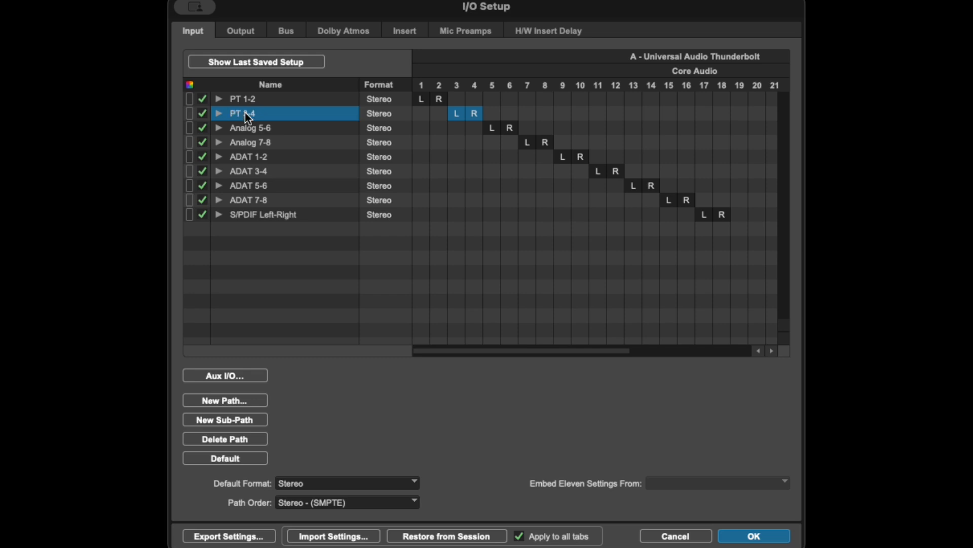
pyautogui.doubleClick(246, 129)
pyautogui.write('PT 5-6')
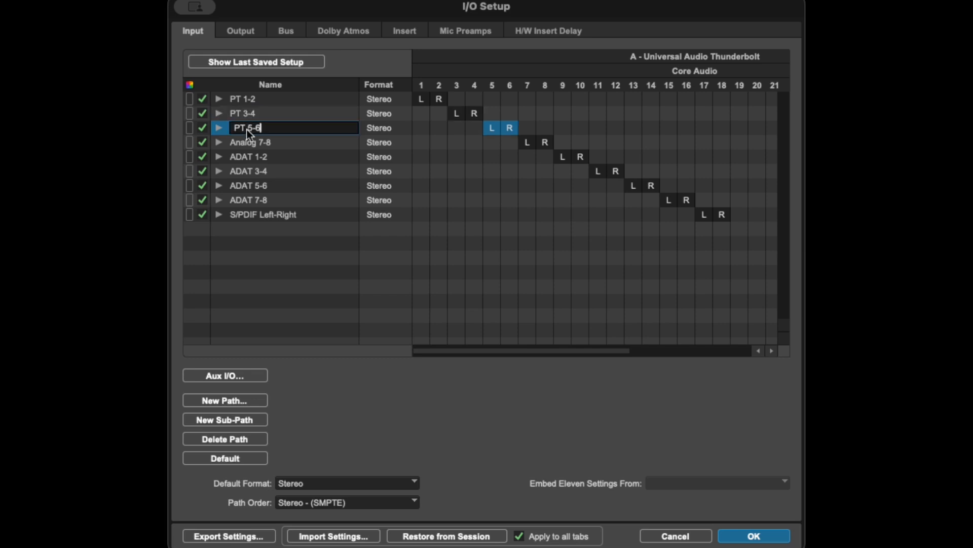
pyautogui.press('Return')
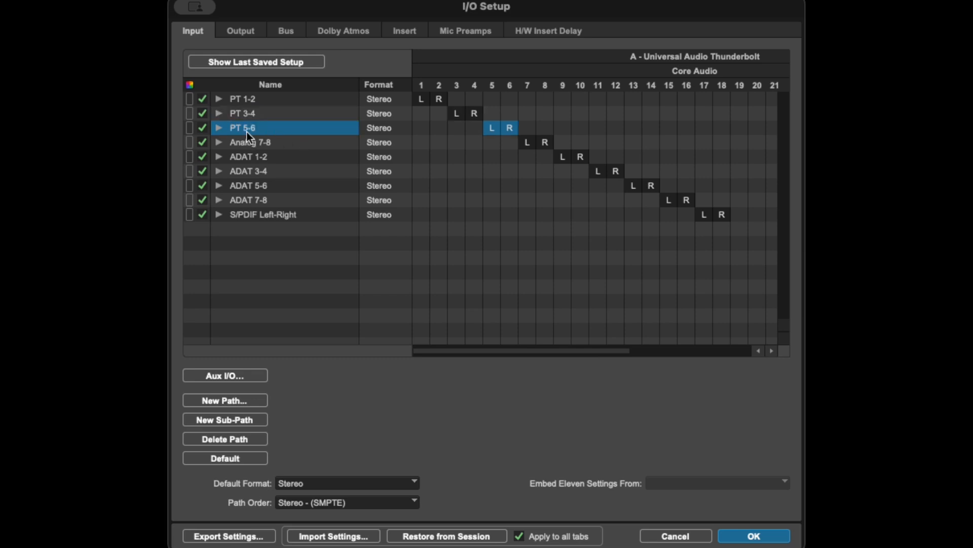
pyautogui.click(220, 114)
pyautogui.click(219, 115)
pyautogui.click(220, 128)
pyautogui.click(220, 128)
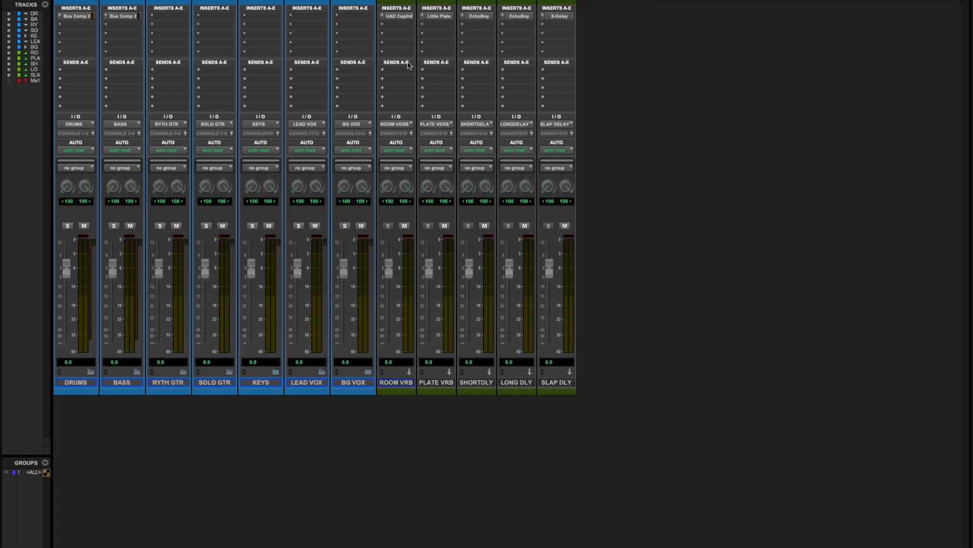
# Examine the stereo interface inputs available to the ROOM VRB track
pyautogui.click(398, 124)
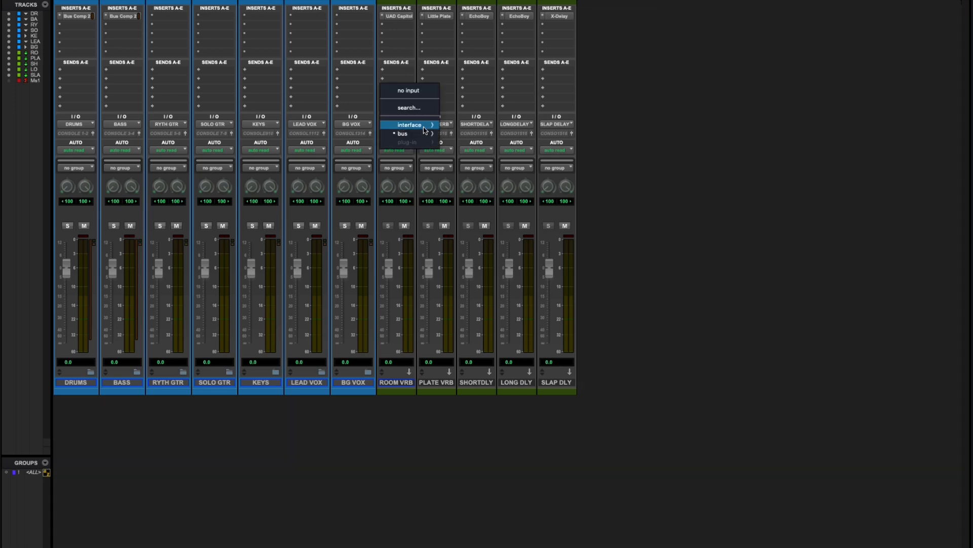
pyautogui.moveTo(426, 126)
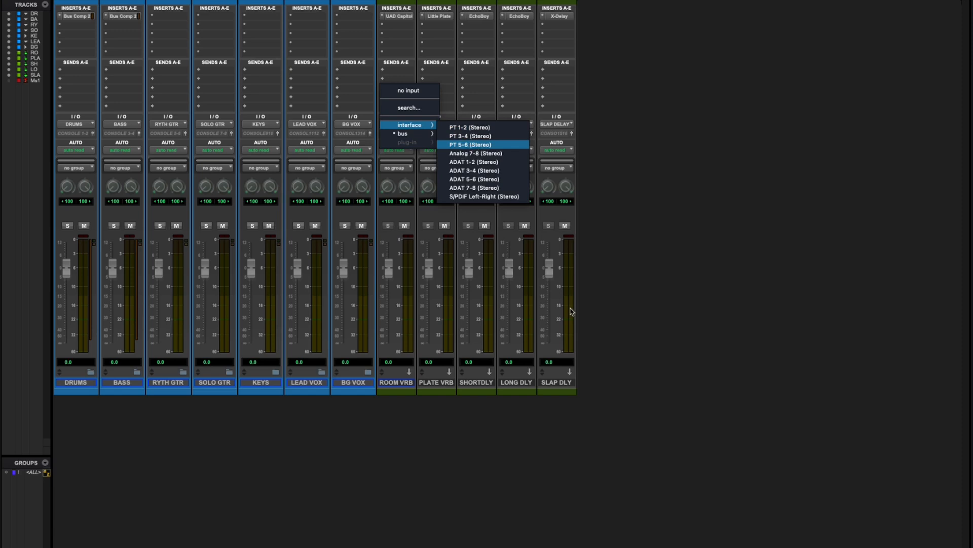
pyautogui.click(564, 385)
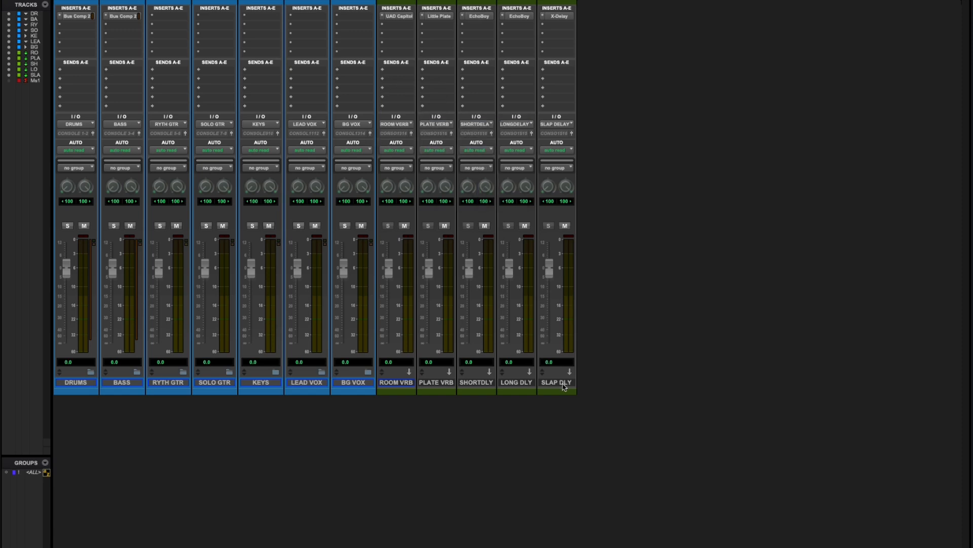
# Create one new mono audio track after the SLAP DLY track
pyautogui.click(564, 386)
pyautogui.press('super+shift+n')
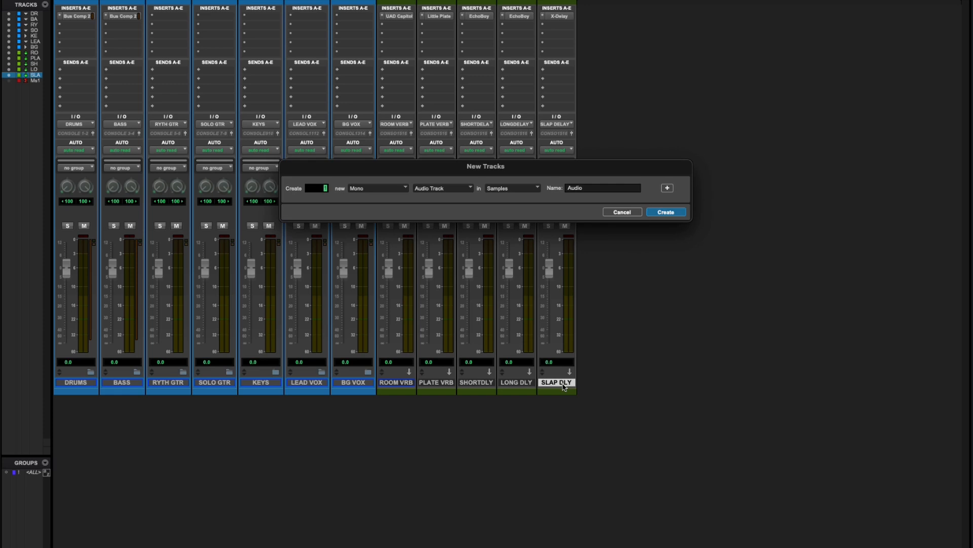
pyautogui.press('Return')
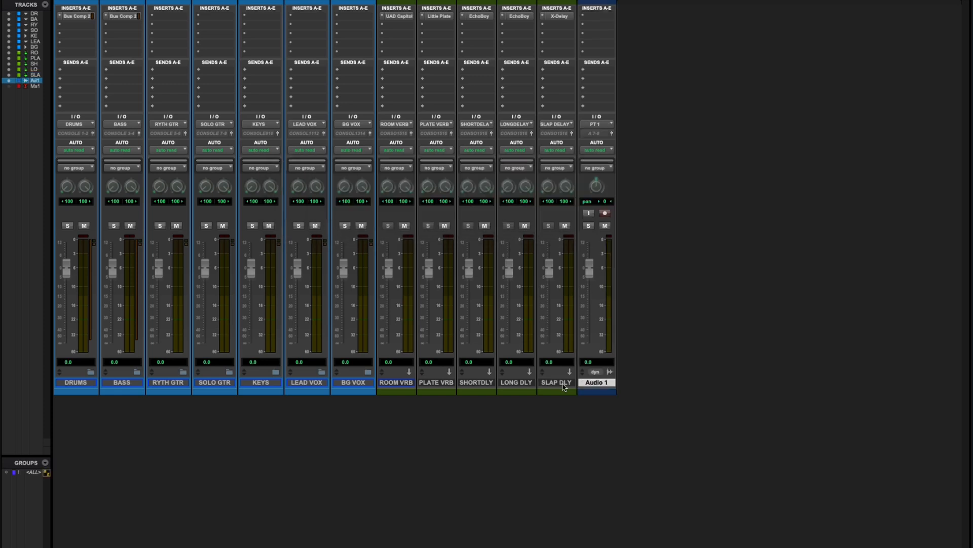
# Examine the mono interface inputs available to the new Audio 1 track
pyautogui.click(596, 125)
pyautogui.moveTo(610, 125)
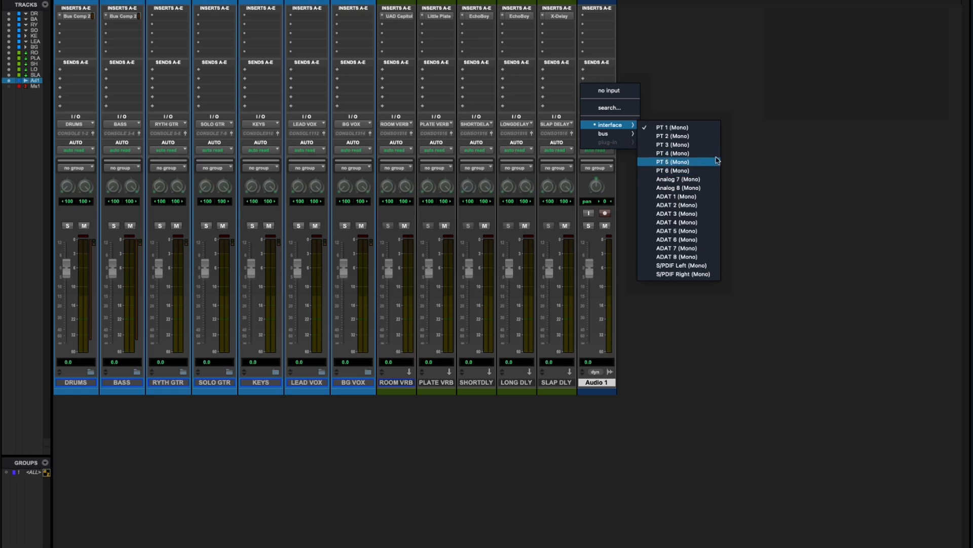
pyautogui.click(735, 154)
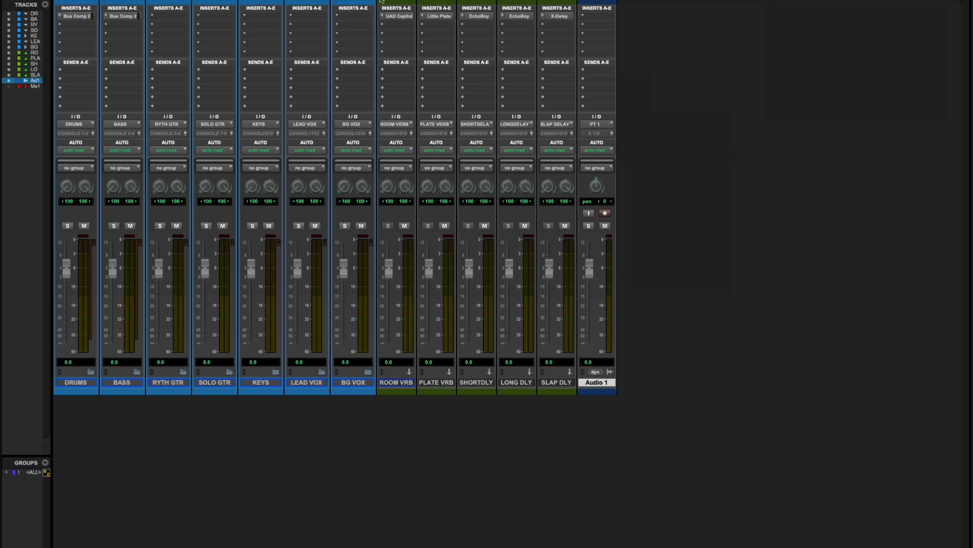
# Reopen the I/O Setup and delete all input paths, from PT 1-2 through S/PDIF Left-Right
pyautogui.click(299, 0)
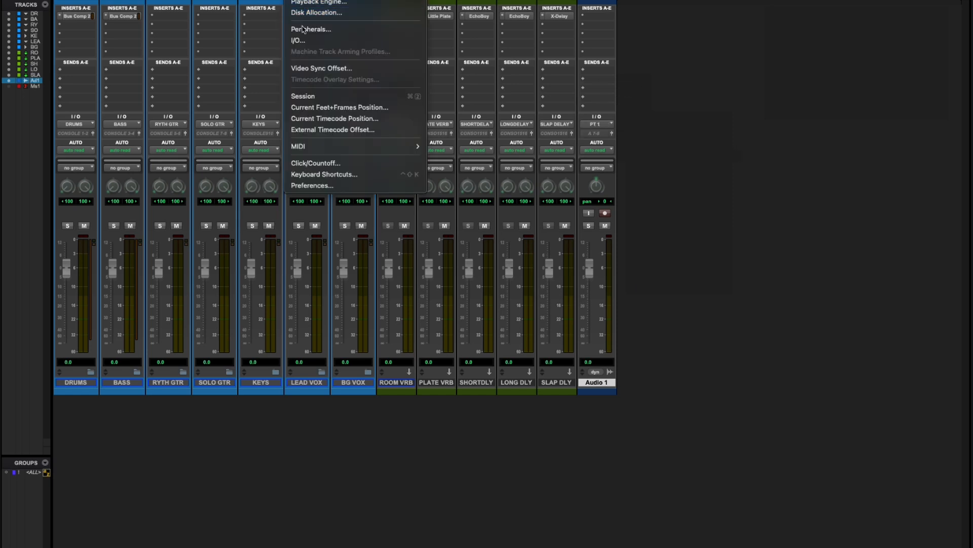
pyautogui.click(302, 42)
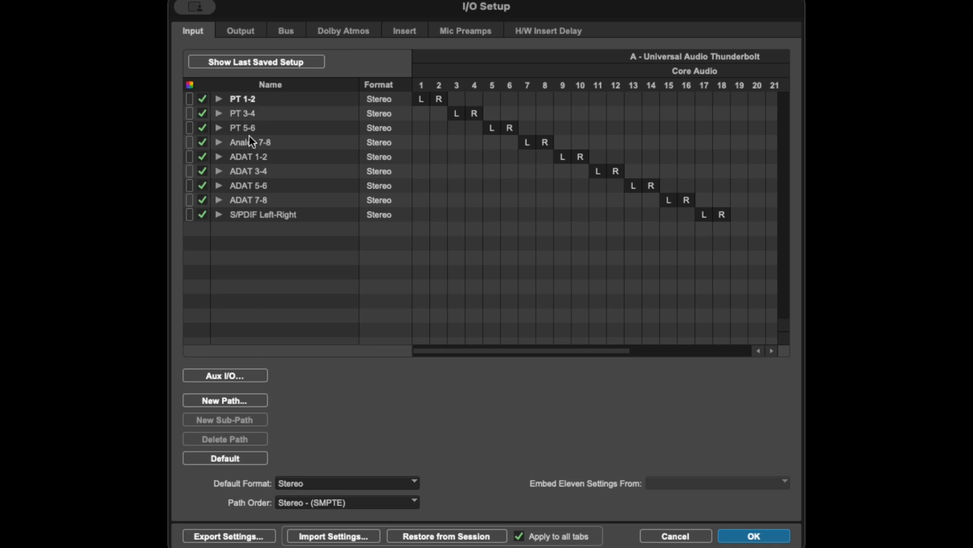
pyautogui.click(250, 101)
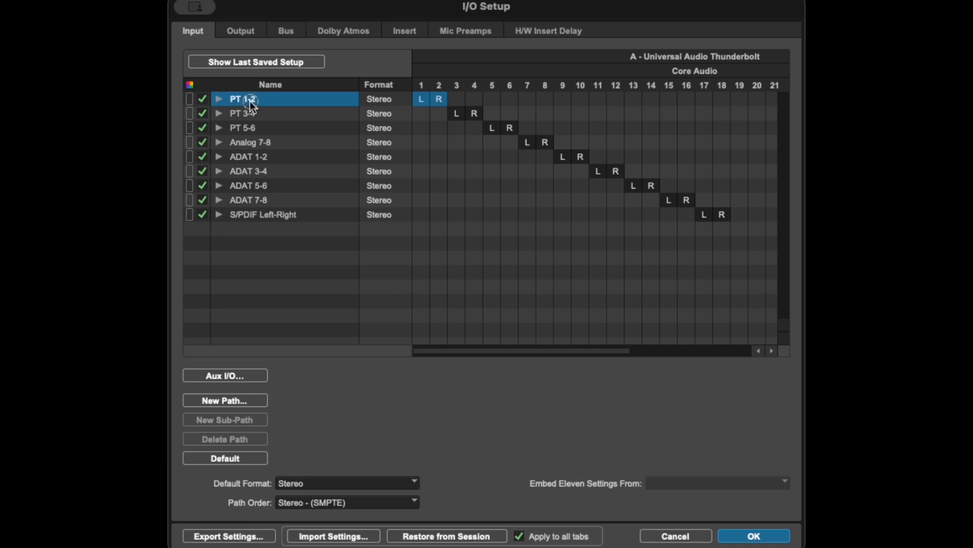
pyautogui.keyDown('shift'); pyautogui.click(250, 214); pyautogui.keyUp('shift')
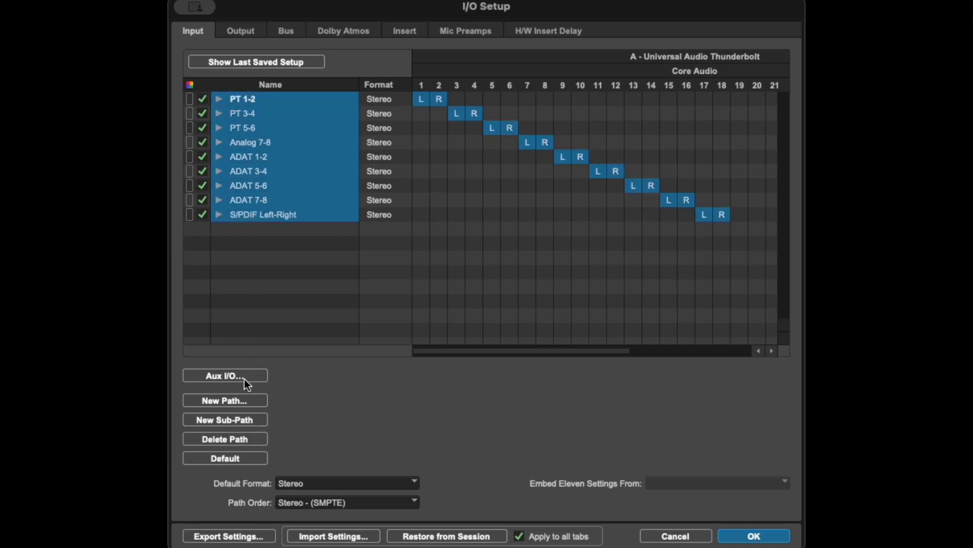
pyautogui.click(242, 439)
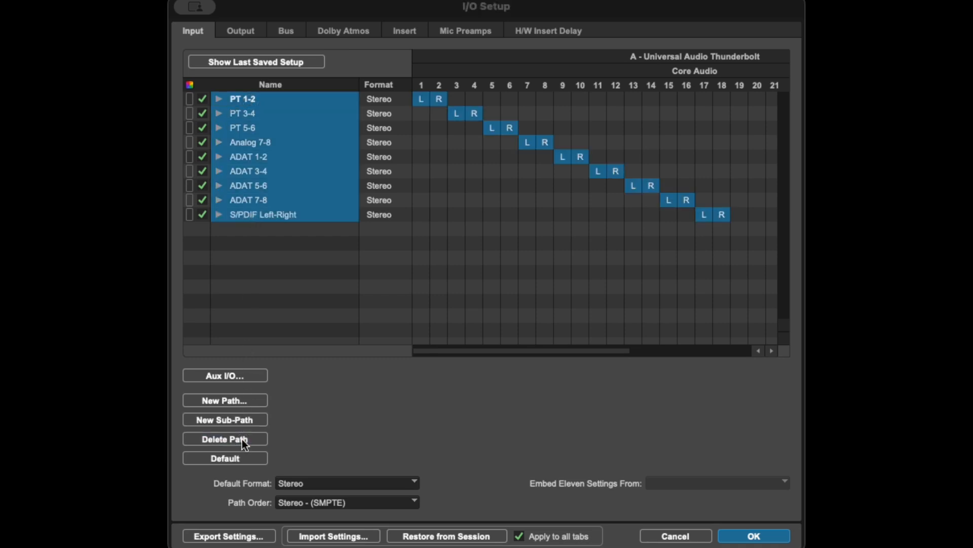
pyautogui.click(612, 248)
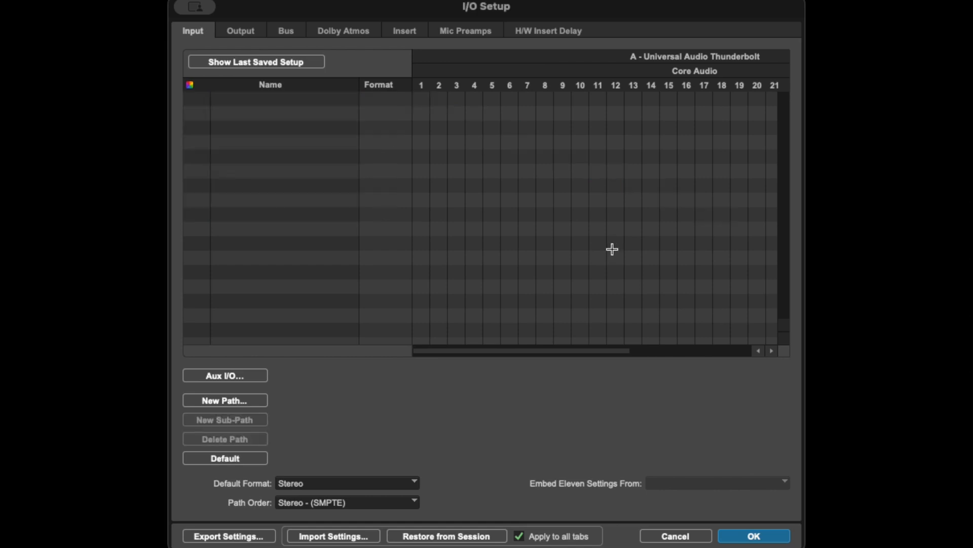
# Generate the default input paths and inspect the mono sub-paths of the mic/line pairs 1-2, 3-4 and 5-6
pyautogui.click(236, 462)
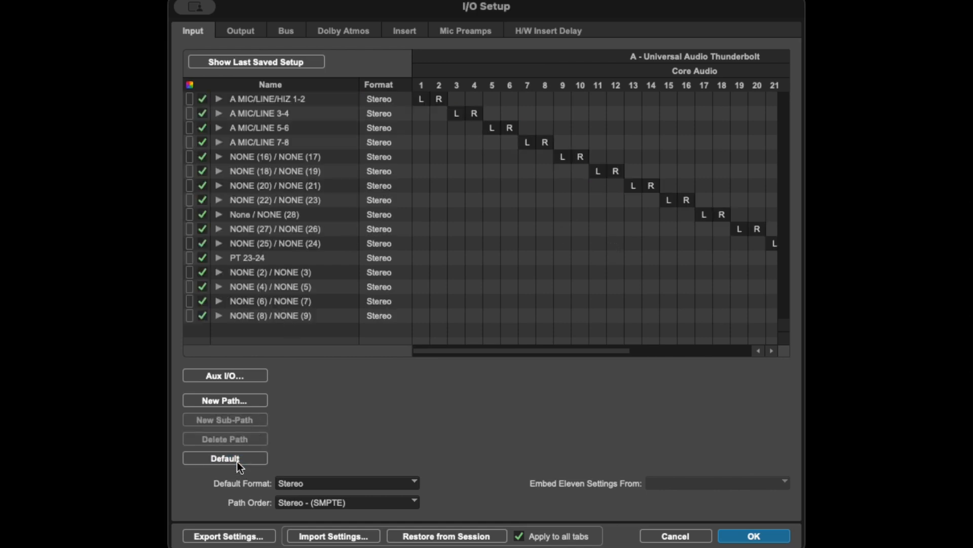
pyautogui.click(218, 99)
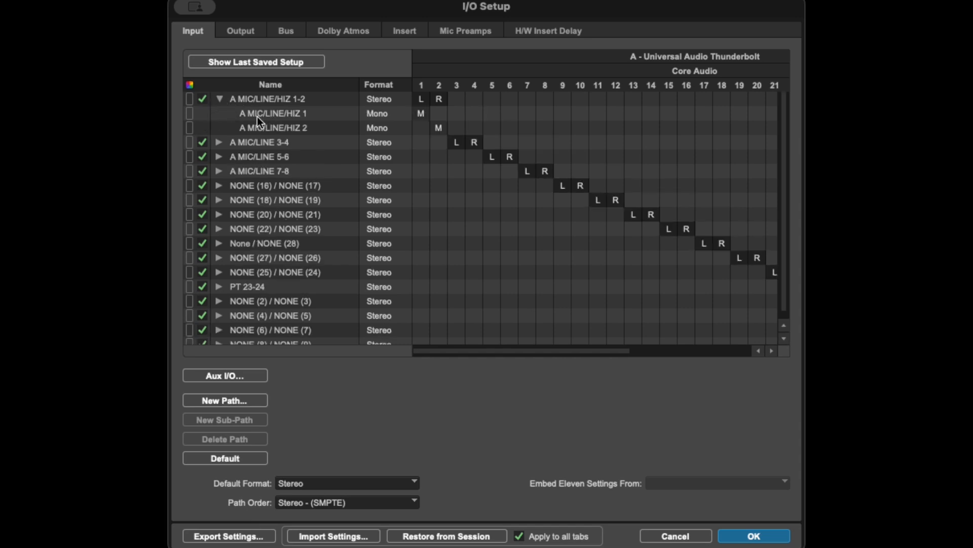
pyautogui.click(219, 100)
pyautogui.click(220, 123)
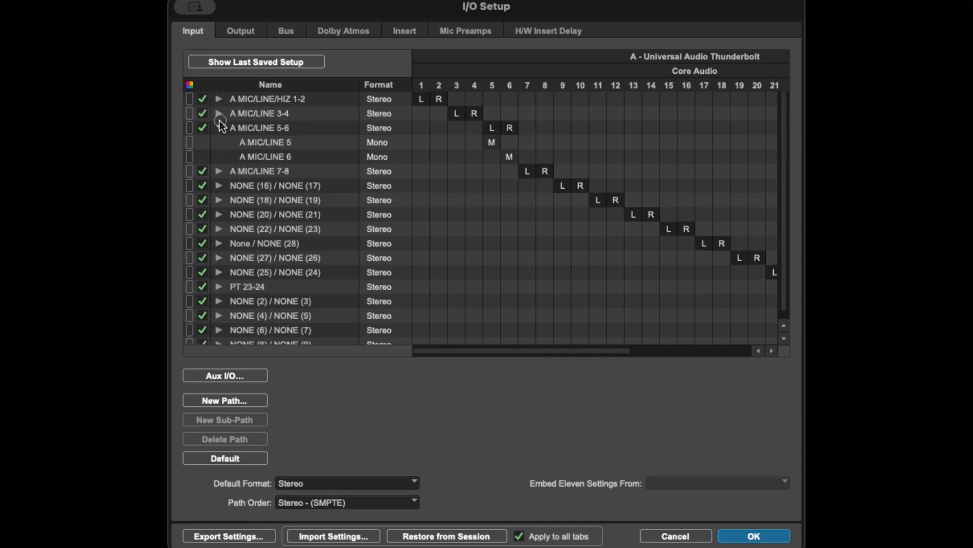
pyautogui.click(220, 118)
pyautogui.click(220, 157)
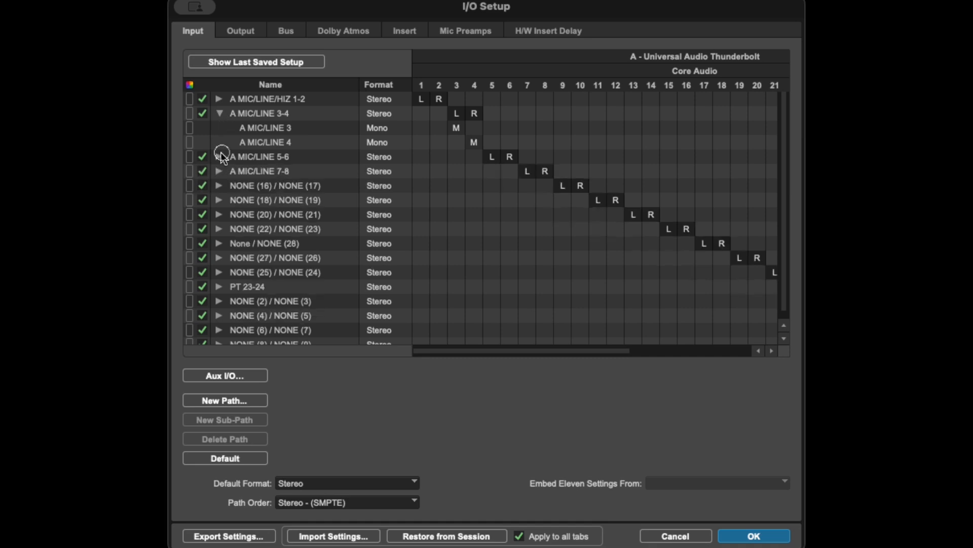
pyautogui.click(220, 113)
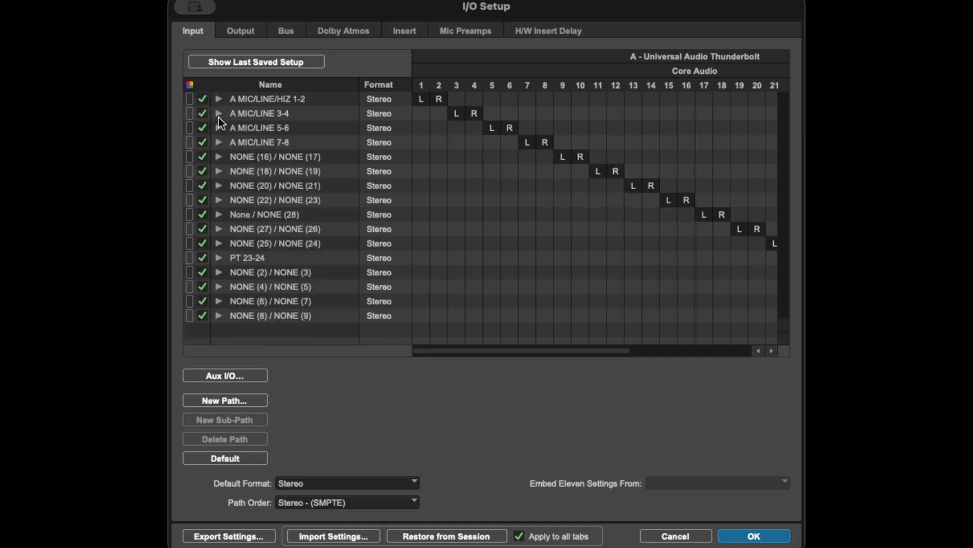
# Delete all the input paths labelled NONE, keeping the A MIC/LINE pairs and PT 23-24
pyautogui.click(281, 159)
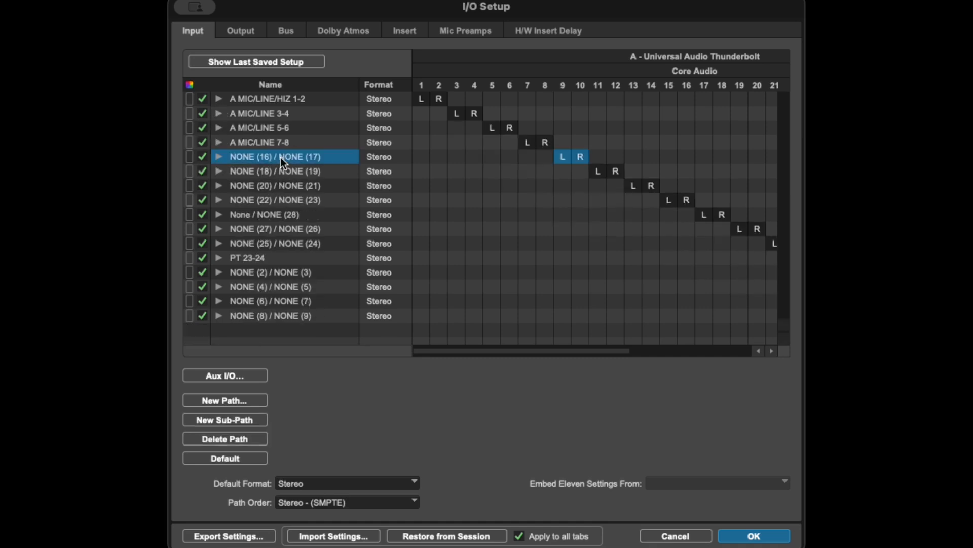
pyautogui.click(288, 244)
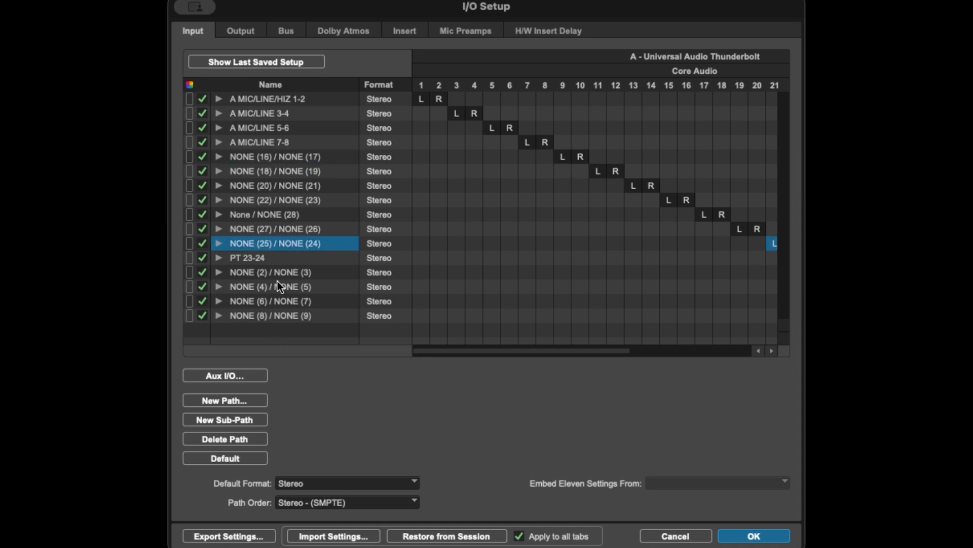
pyautogui.keyDown('shift'); pyautogui.click(281, 159); pyautogui.keyUp('shift')
pyautogui.press('Delete')
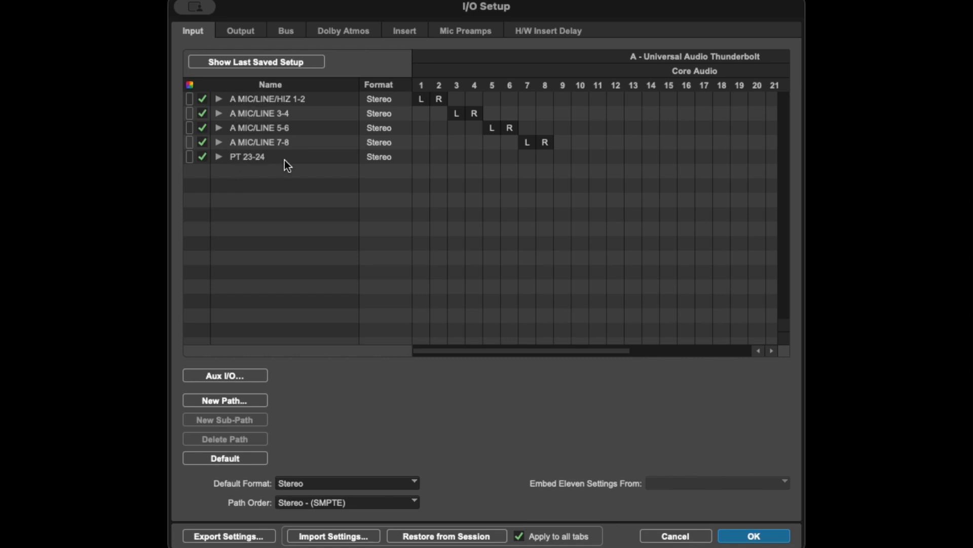
# Rename the PT 23-24 input path as PRINT and check its sub-paths
pyautogui.doubleClick(251, 158)
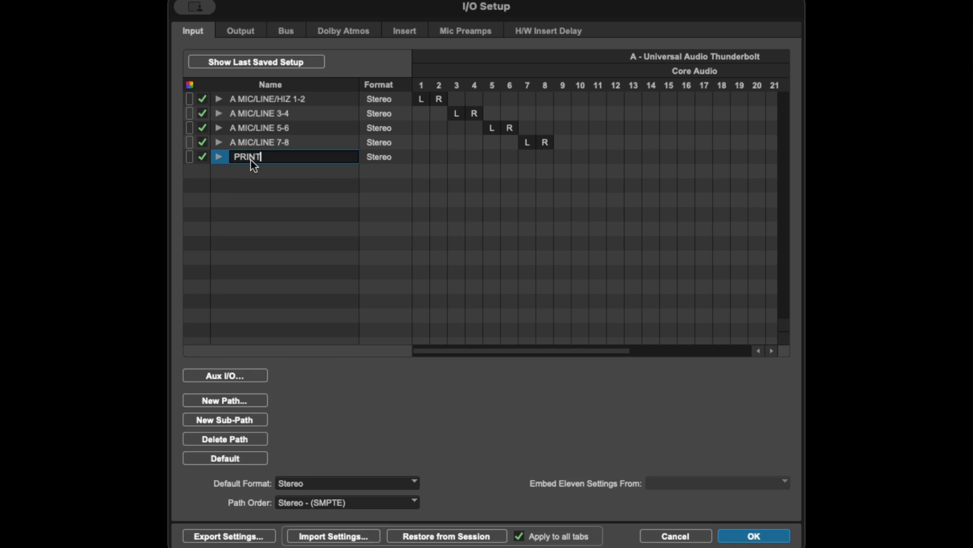
pyautogui.write('PRINT')
pyautogui.press('Return')
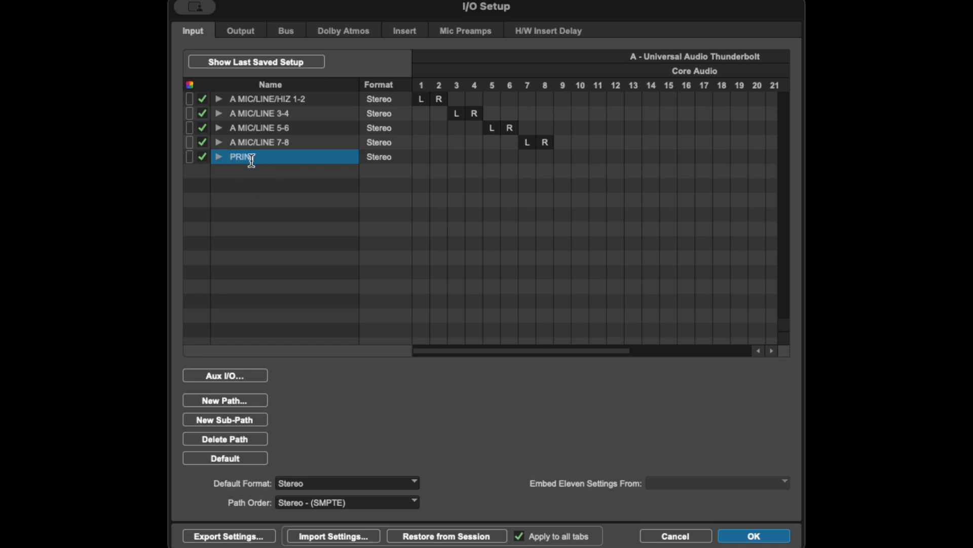
pyautogui.click(221, 159)
pyautogui.click(221, 159)
# Rename the four A MIC/LINE input paths in order as PT 1-2, PT 3-4, PT 5-6 and PT 7-8
pyautogui.doubleClick(248, 99)
pyautogui.write('P')
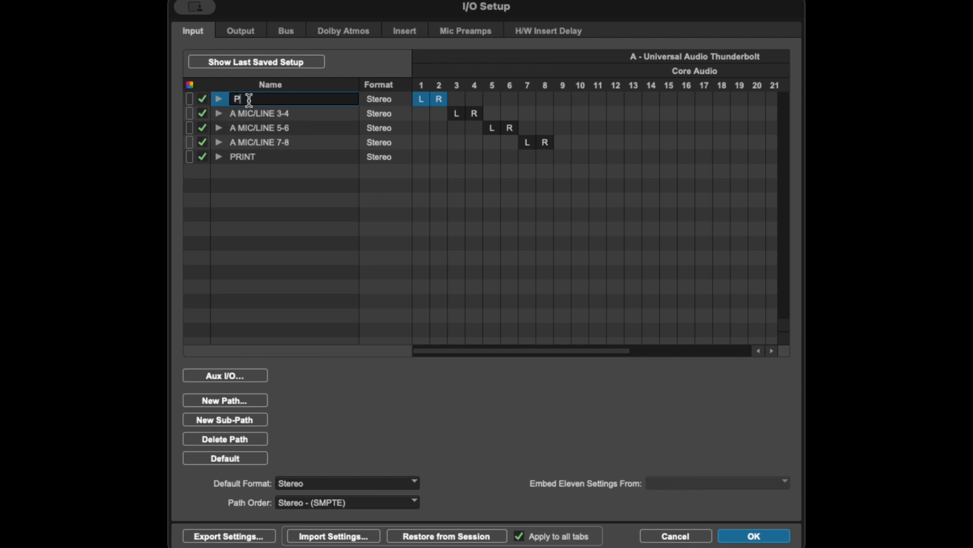
pyautogui.write('T 1-2')
pyautogui.press('Tab')
pyautogui.write('PT 3')
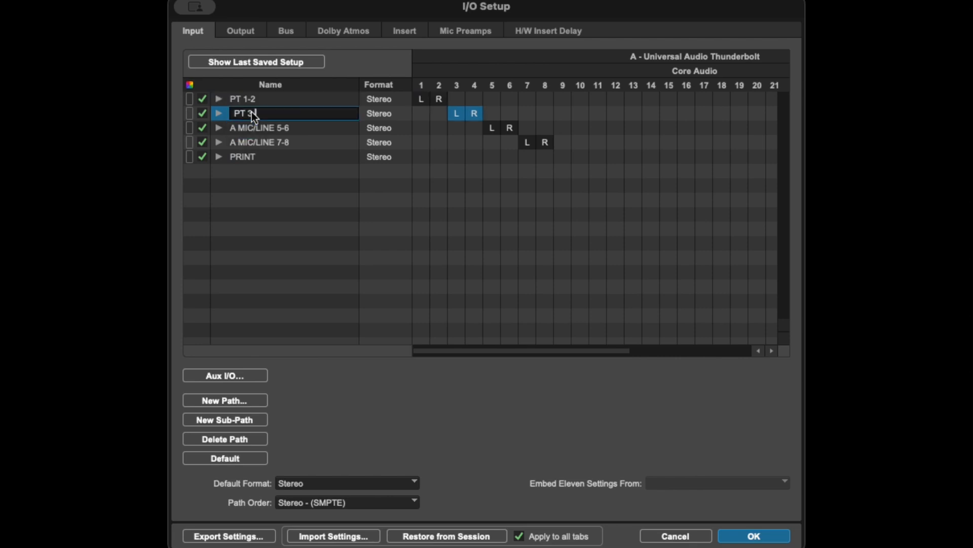
pyautogui.write('-4')
pyautogui.press('Tab')
pyautogui.write('PT 5')
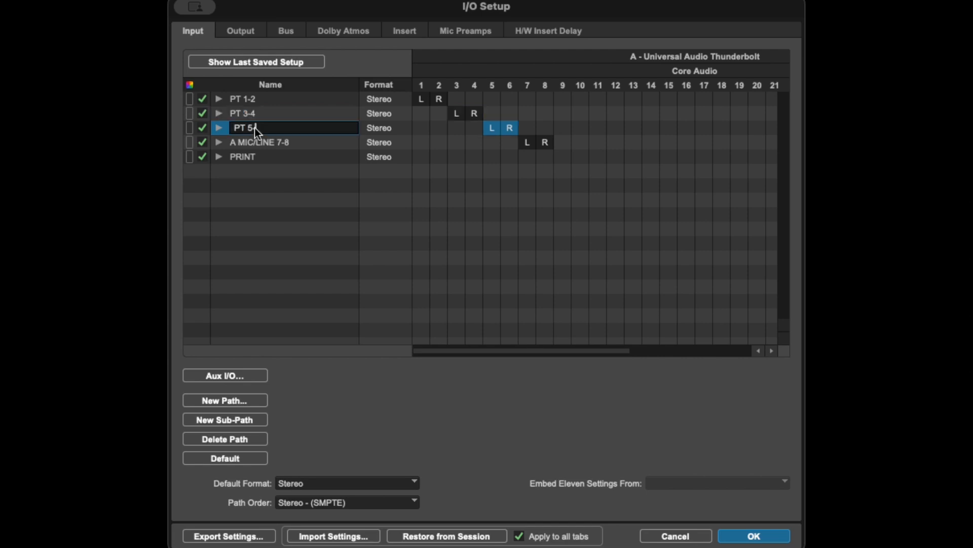
pyautogui.press('Tab')
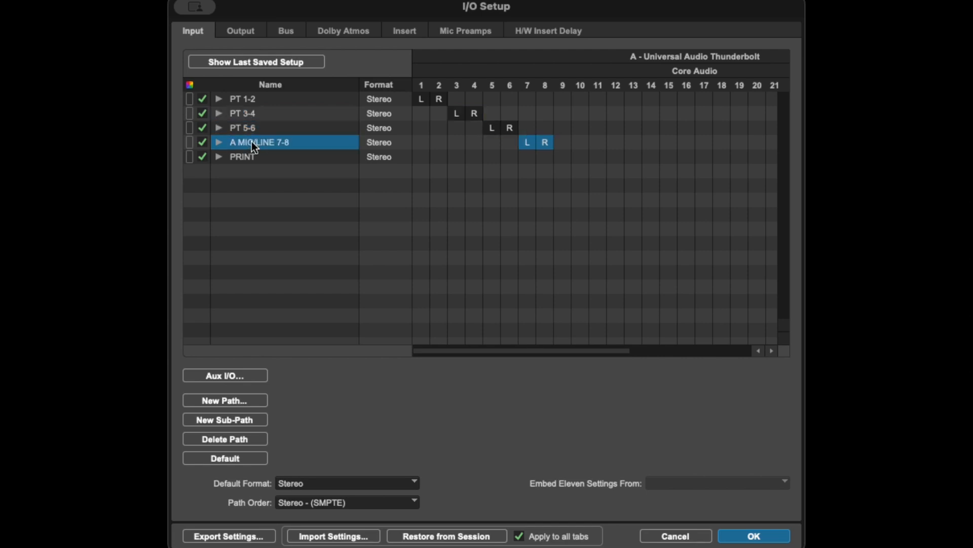
pyautogui.write('PT')
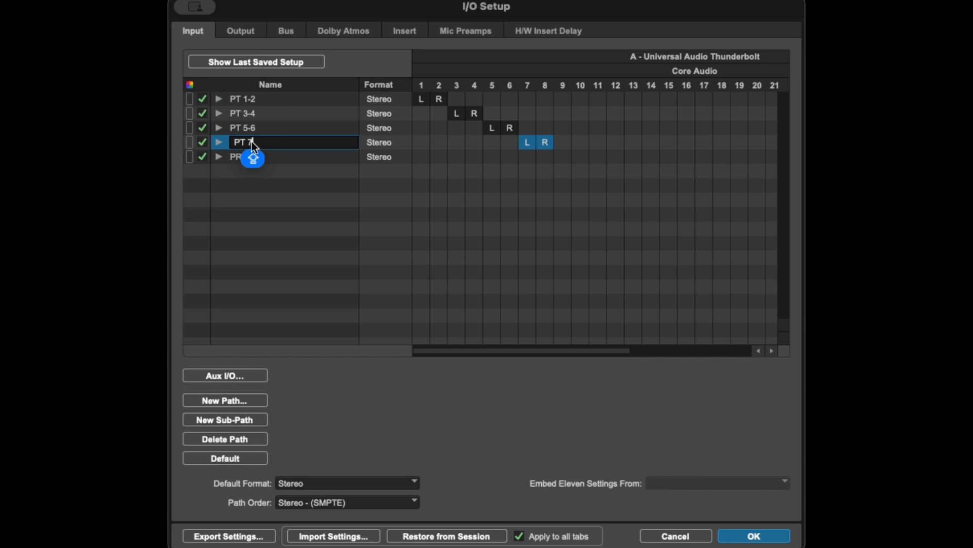
pyautogui.press('Return')
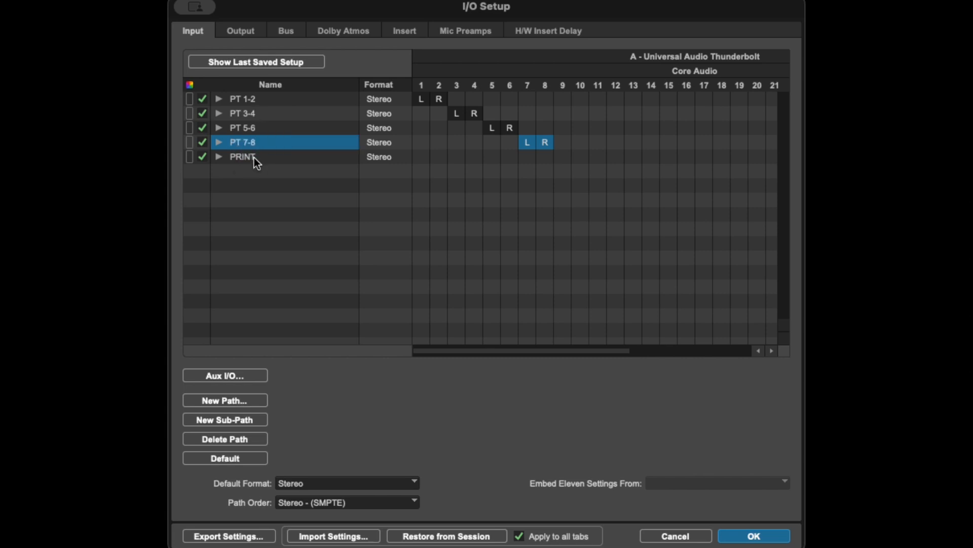
# Delete all output paths, from C24 Stereo 1-2 through ADAT 7-8, and generate the default output paths
pyautogui.click(241, 32)
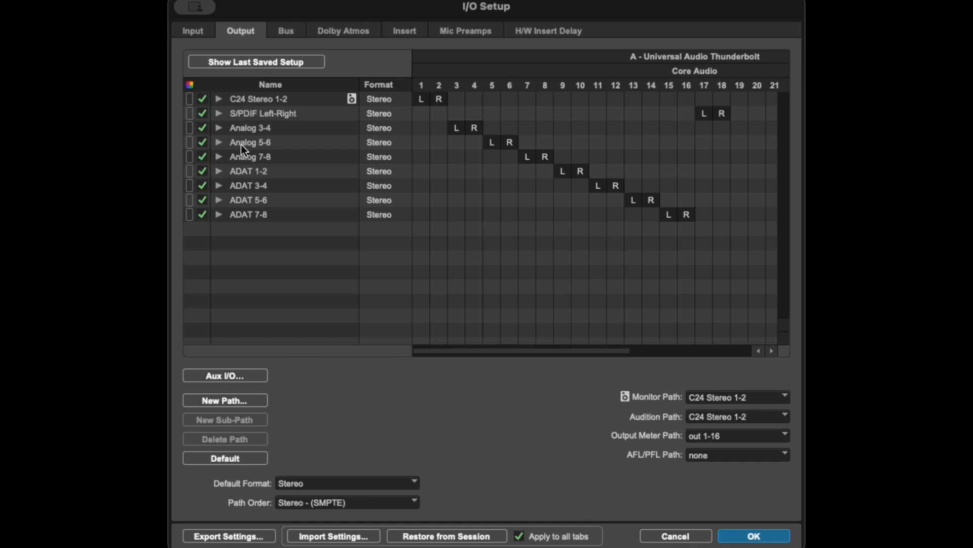
pyautogui.click(245, 98)
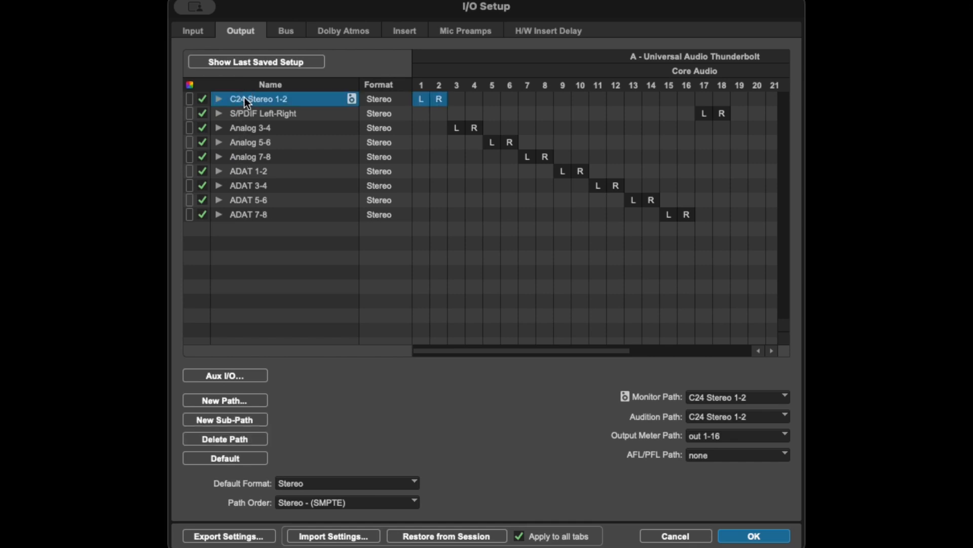
pyautogui.keyDown('shift'); pyautogui.click(238, 215); pyautogui.keyUp('shift')
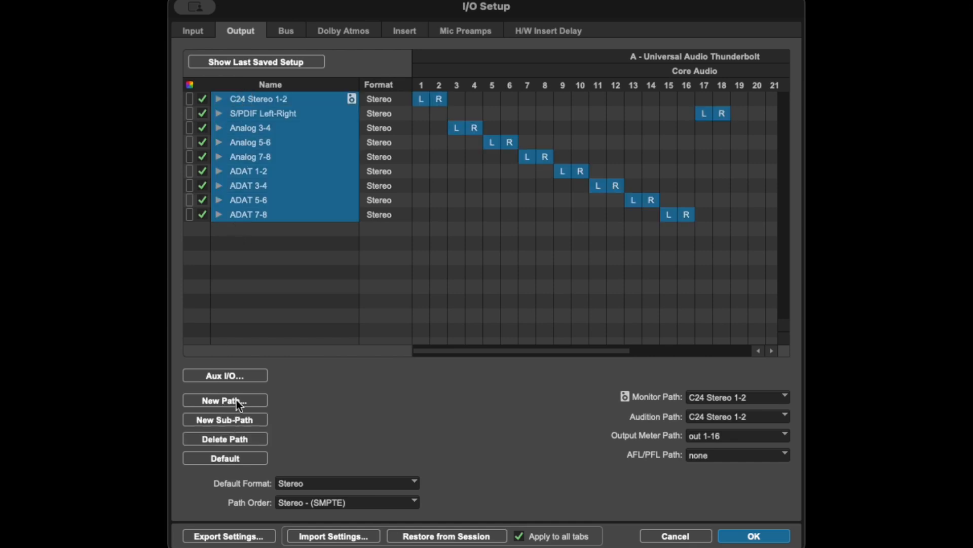
pyautogui.click(240, 439)
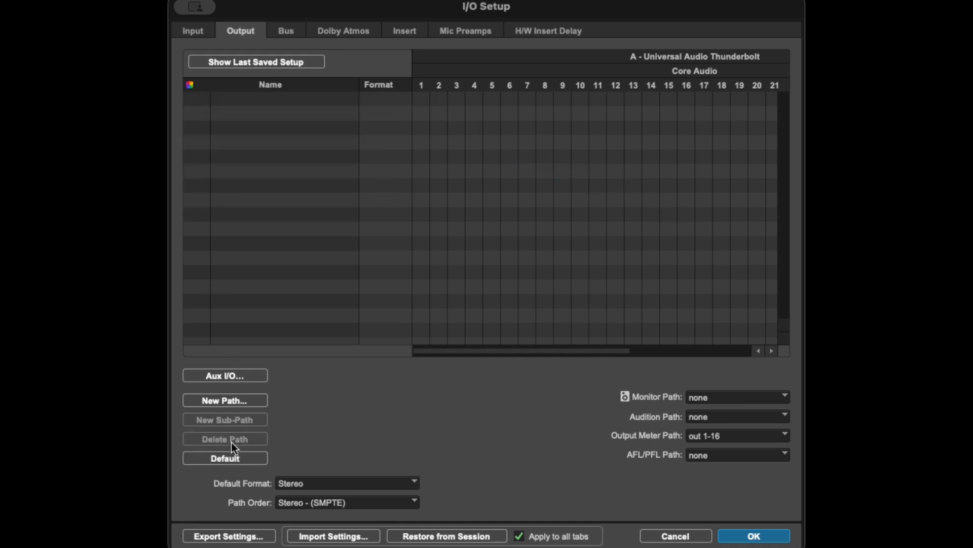
pyautogui.click(230, 459)
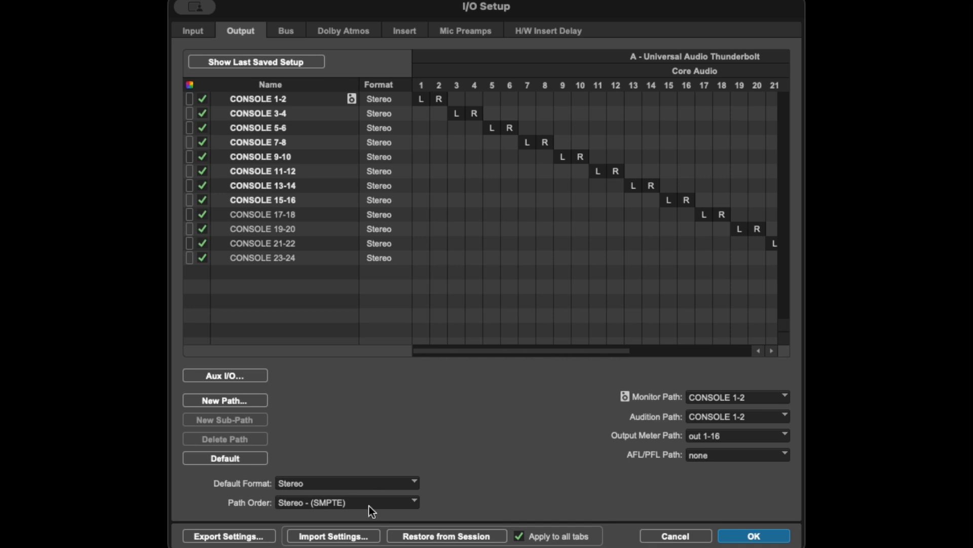
# Generate the default output paths again and delete the ones labelled NONE, keeping CONSOLE 1-2 through CONSOLE 23-24
pyautogui.click(249, 462)
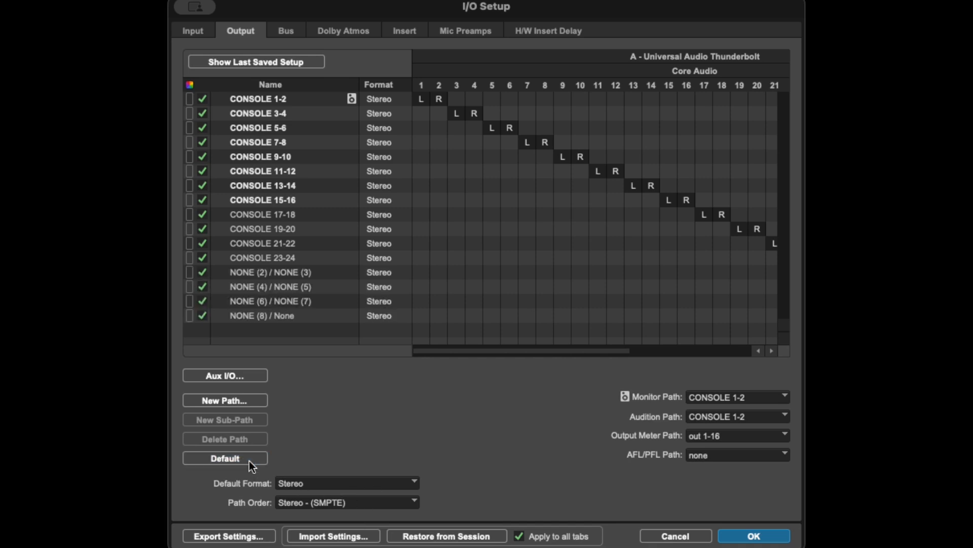
pyautogui.click(287, 276)
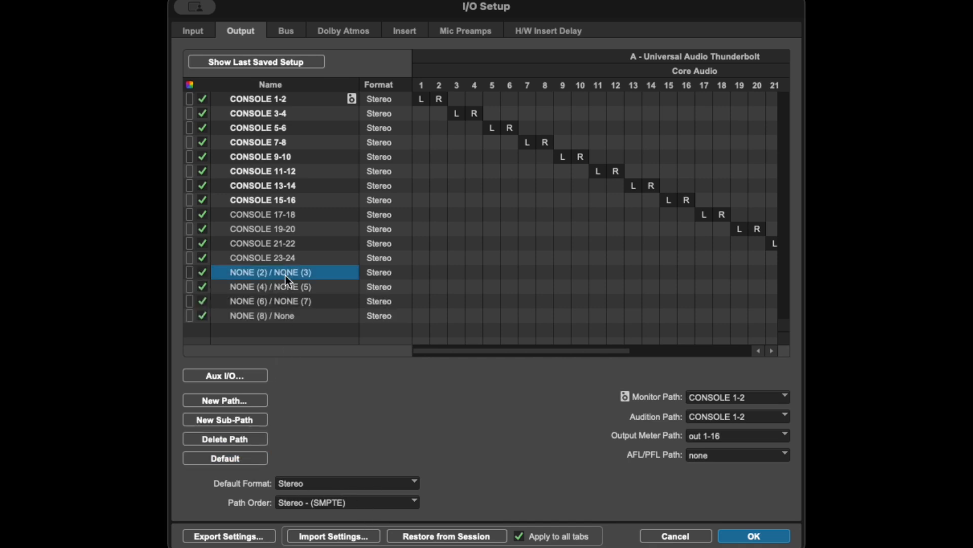
pyautogui.keyDown('shift'); pyautogui.click(286, 315); pyautogui.keyUp('shift')
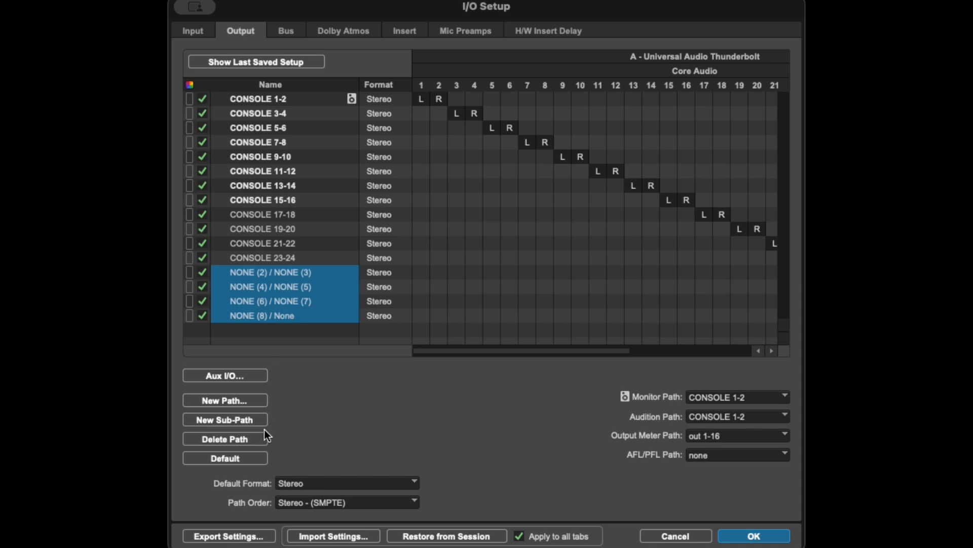
pyautogui.click(253, 440)
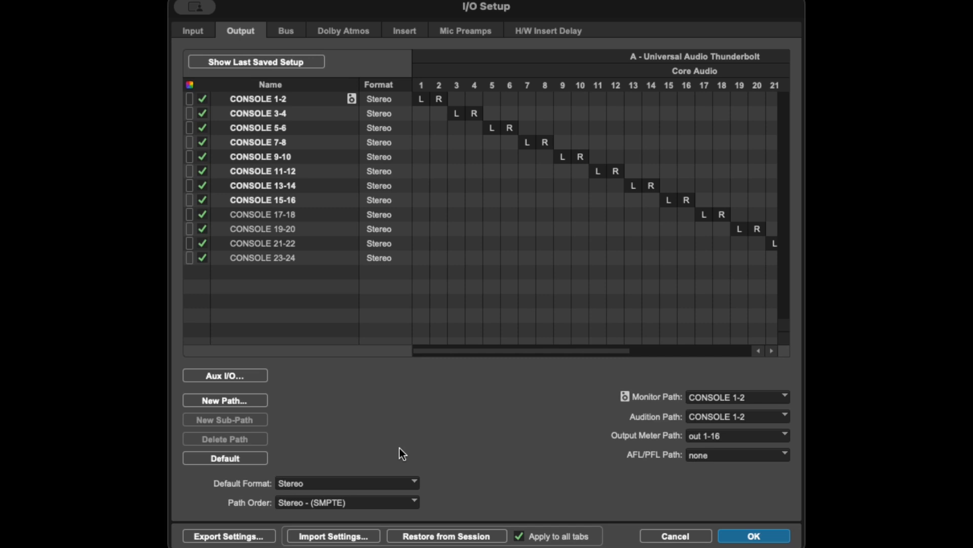
pyautogui.click(272, 115)
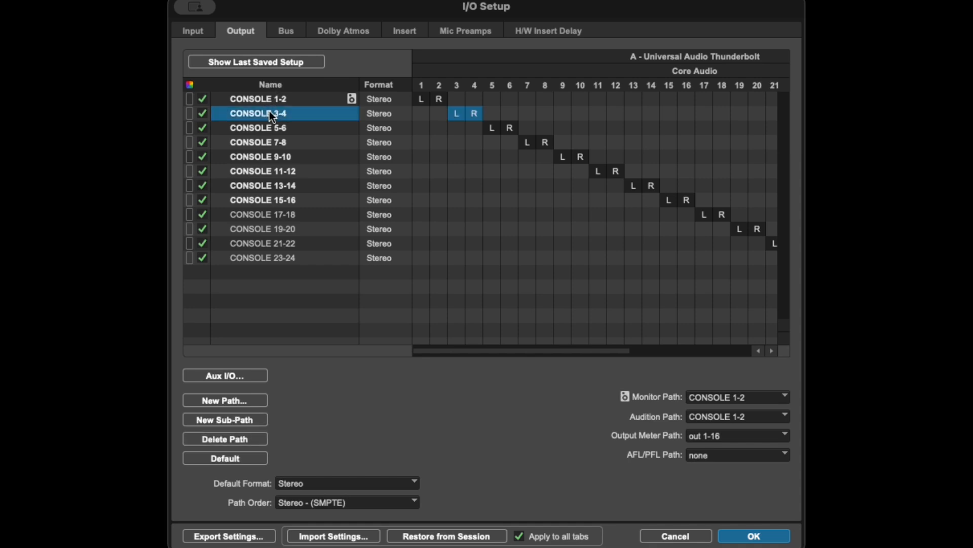
pyautogui.keyDown('shift'); pyautogui.click(268, 260); pyautogui.keyUp('shift')
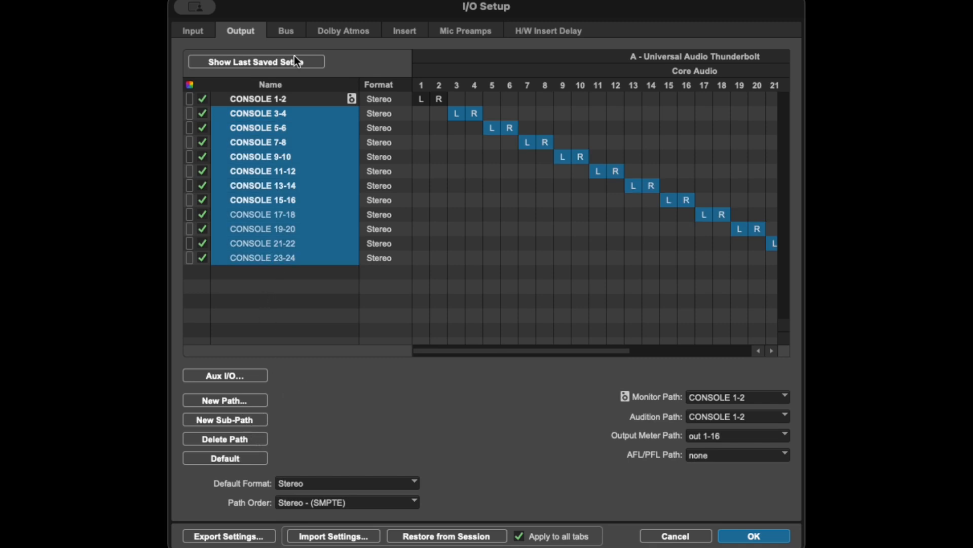
# Delete all existing busses and generate the default bus paths
pyautogui.click(287, 32)
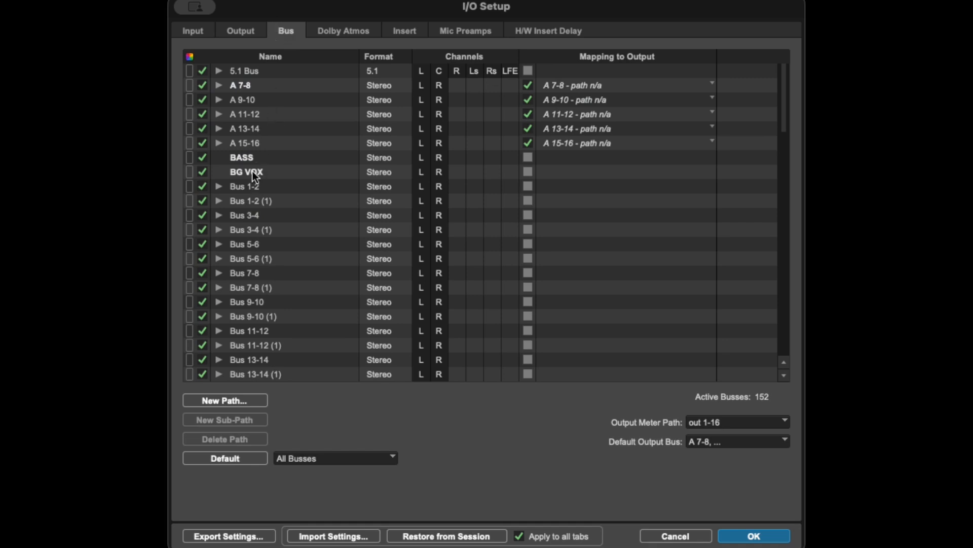
pyautogui.scroll(-20, 263, 227)
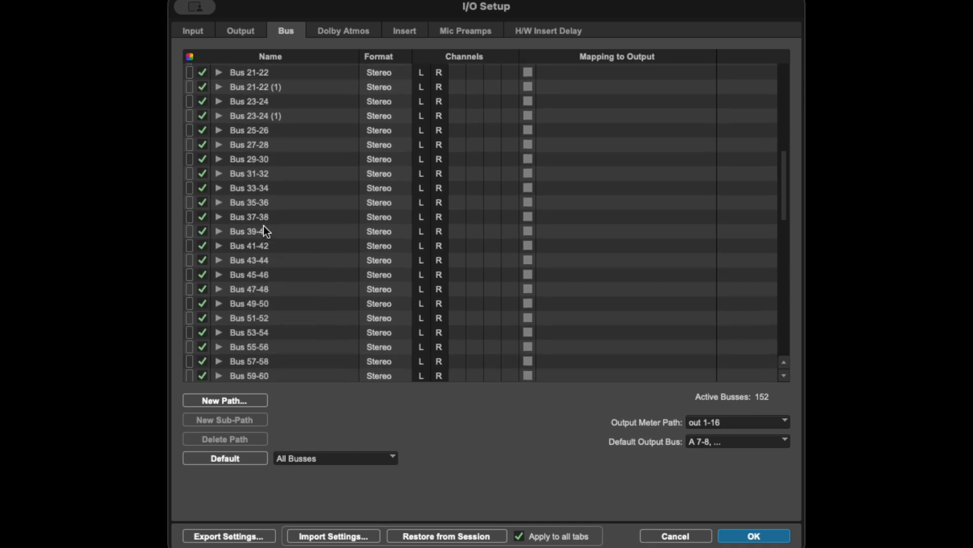
pyautogui.scroll(-20, 263, 226)
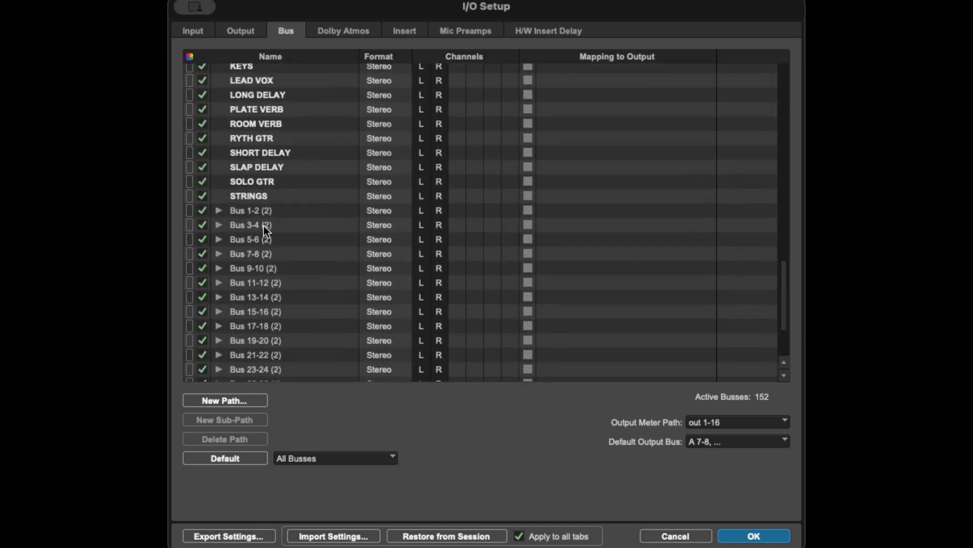
pyautogui.scroll(15, 264, 230)
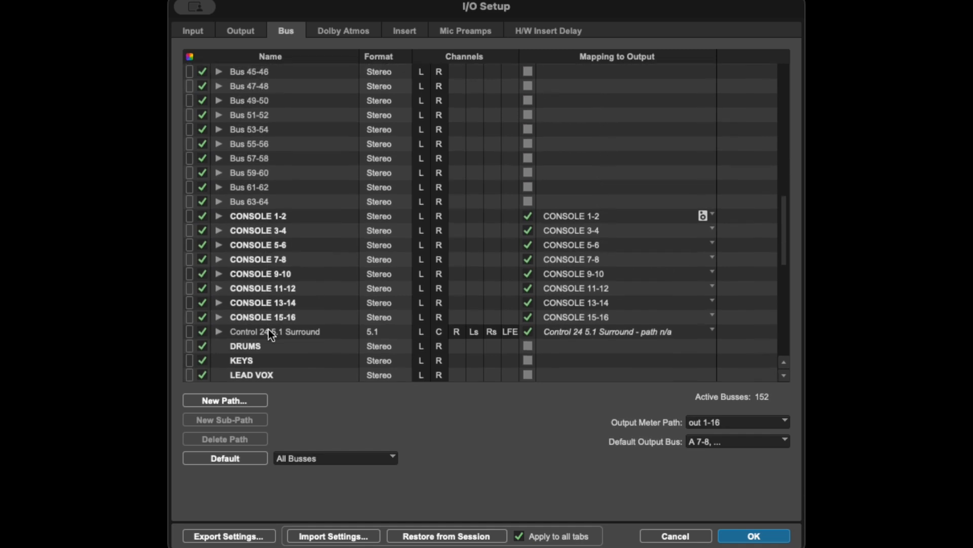
pyautogui.scroll(20, 290, 332)
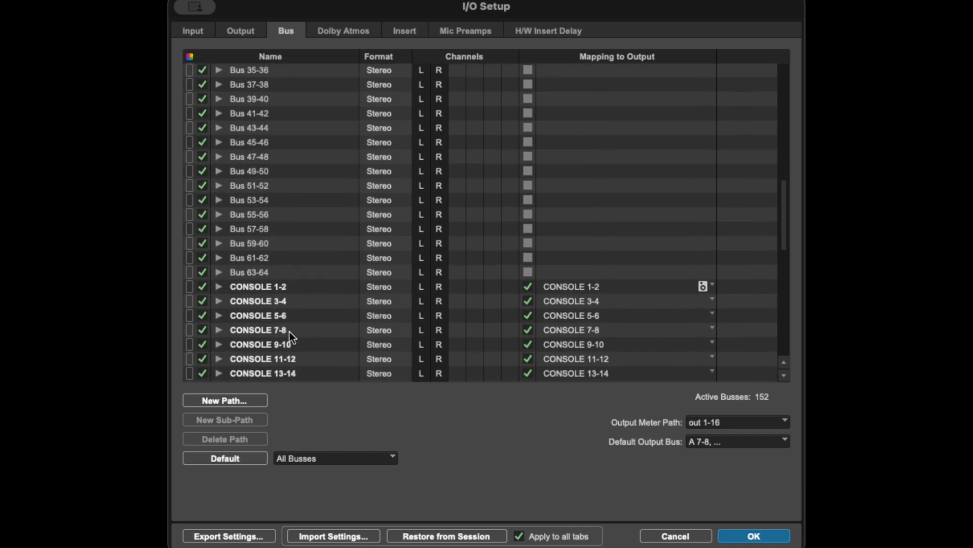
pyautogui.click(272, 272)
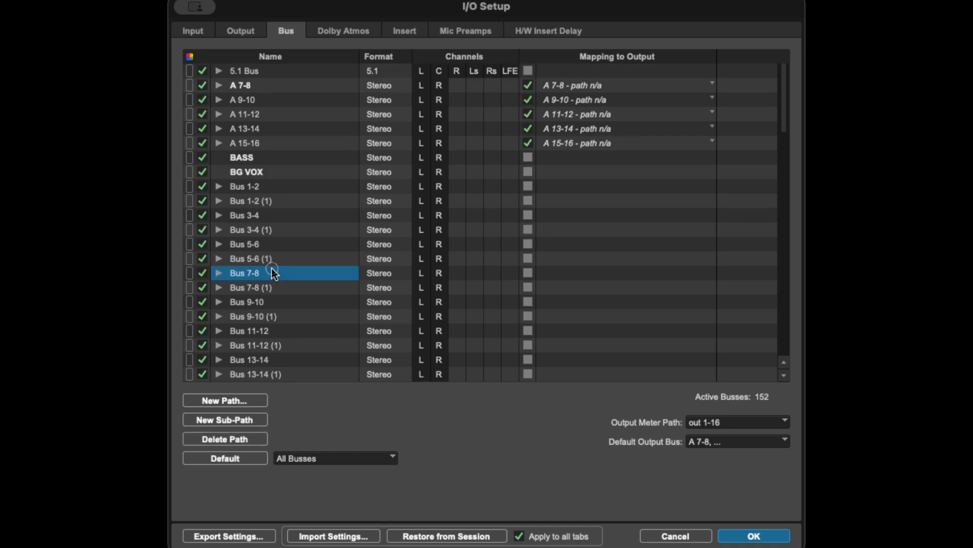
pyautogui.press('super+a')
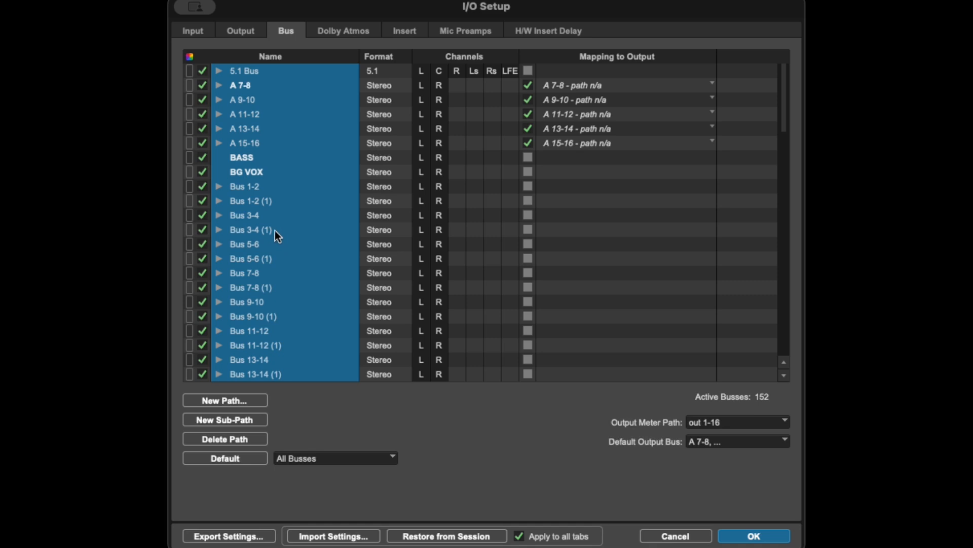
pyautogui.click(249, 439)
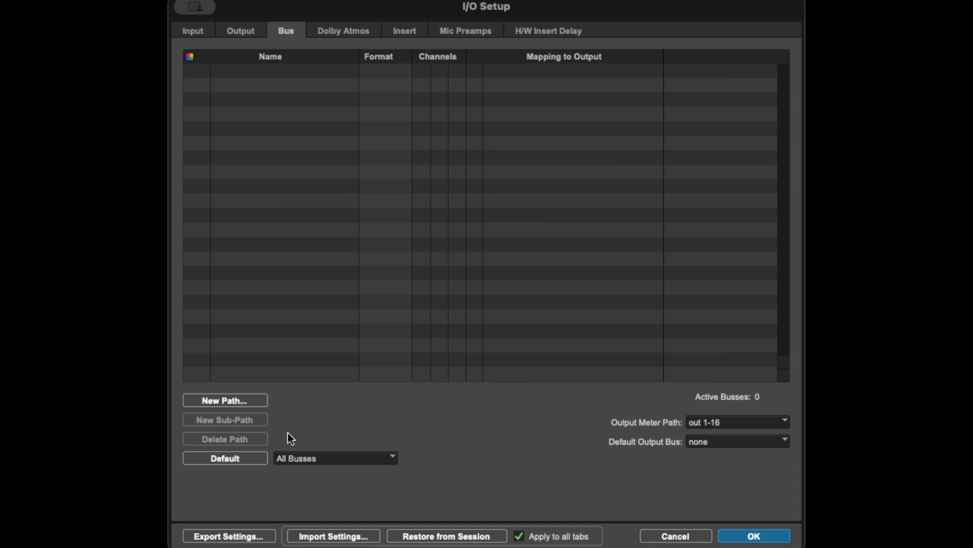
pyautogui.click(251, 459)
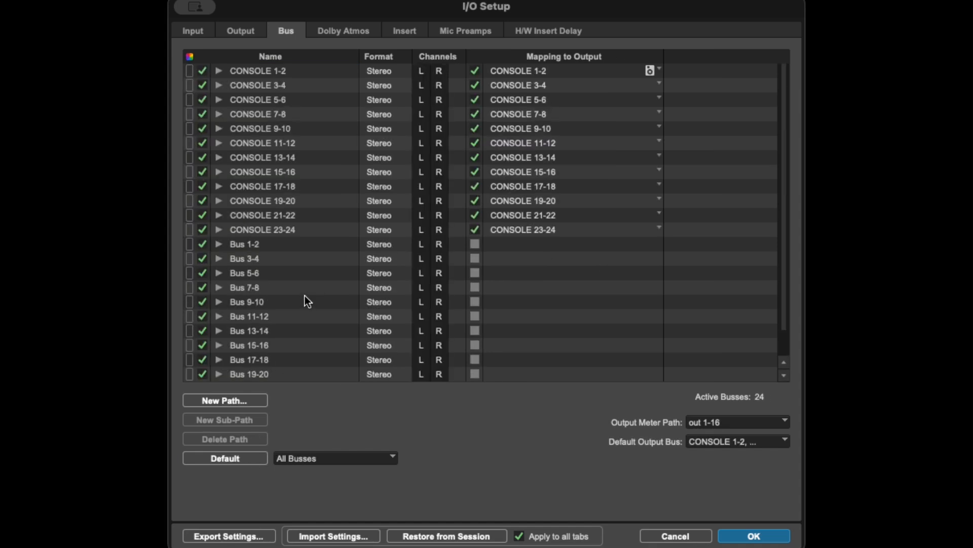
pyautogui.click(263, 77)
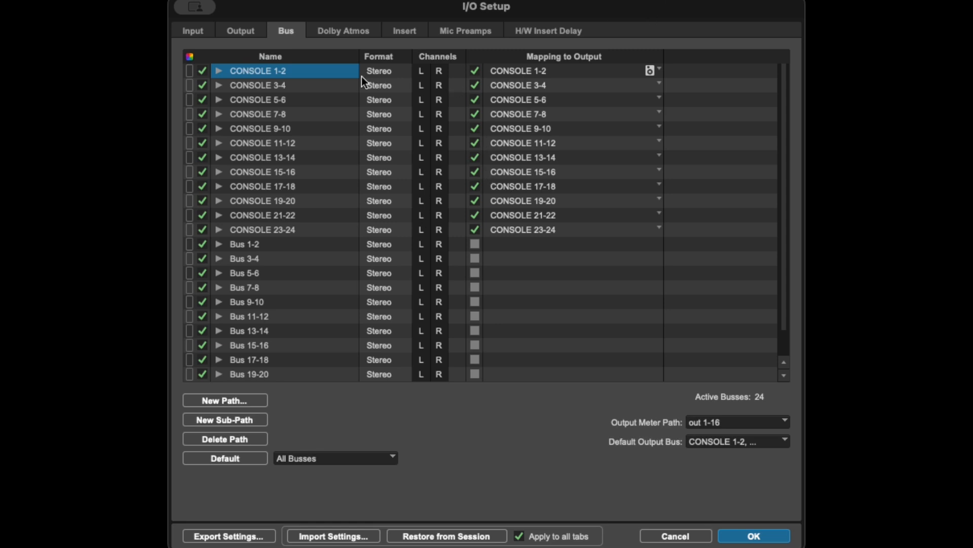
pyautogui.click(280, 86)
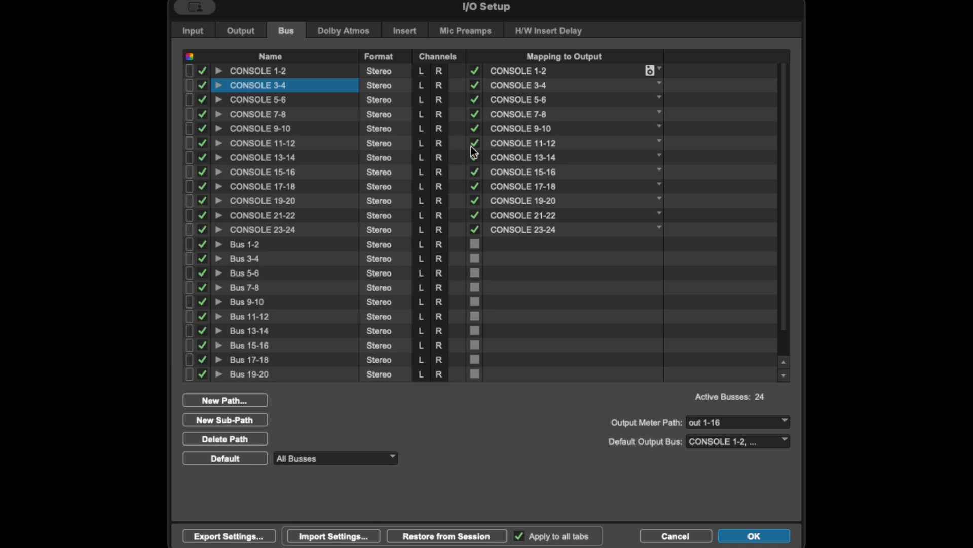
# Rename Bus 1-2 as REVERB, Bus 3-4 as DELAY and Bus 5-6 as P COMP
pyautogui.scroll(-2, 474, 151)
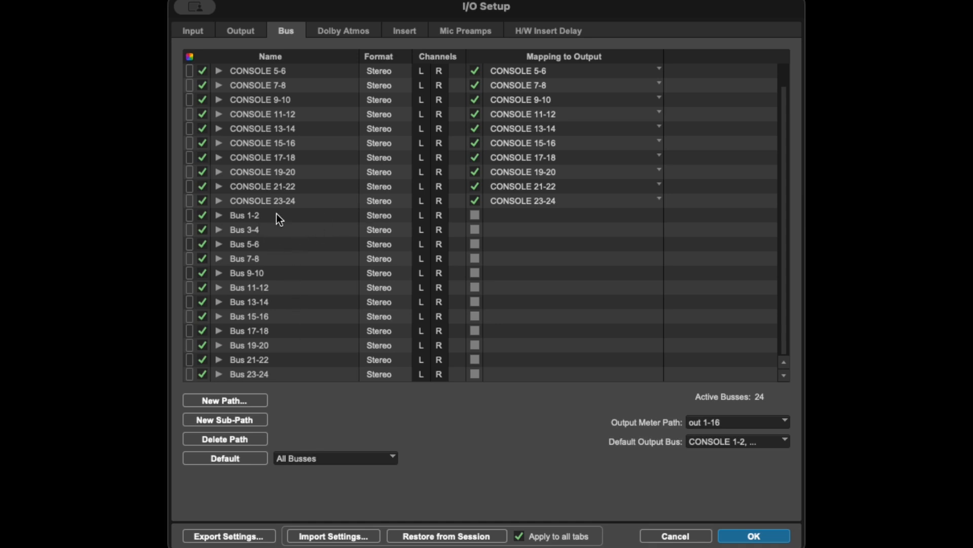
pyautogui.doubleClick(251, 215)
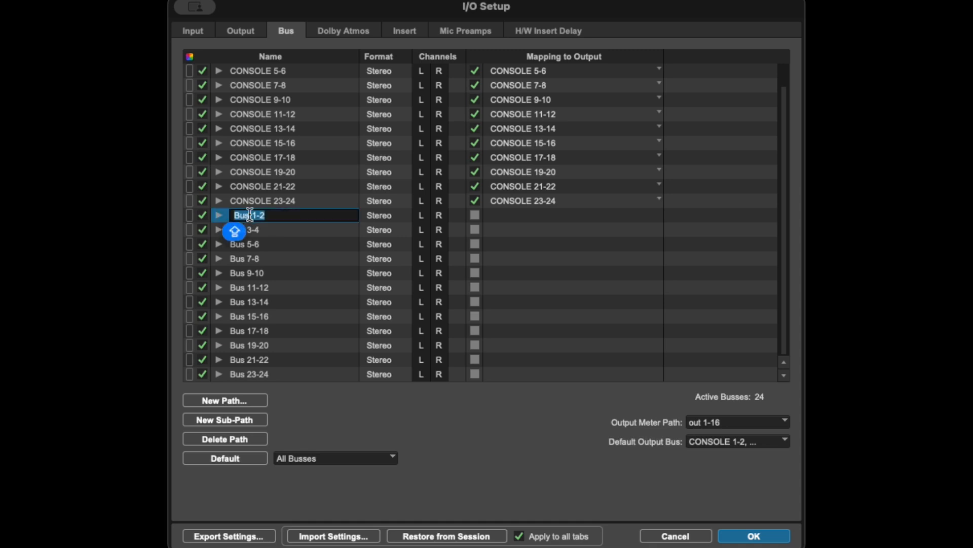
pyautogui.write('REVERB')
pyautogui.press('Return')
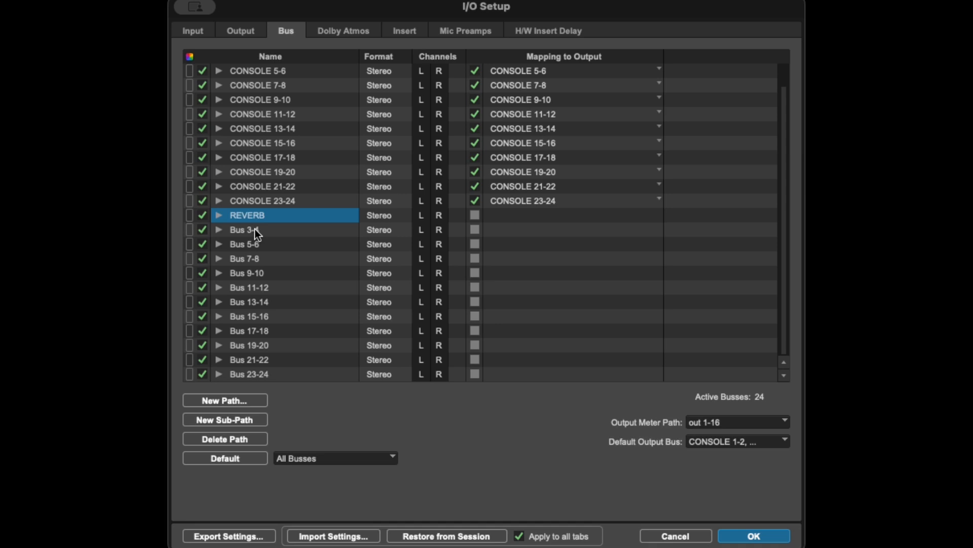
pyautogui.doubleClick(251, 229)
pyautogui.write('DELAY')
pyautogui.press('Return')
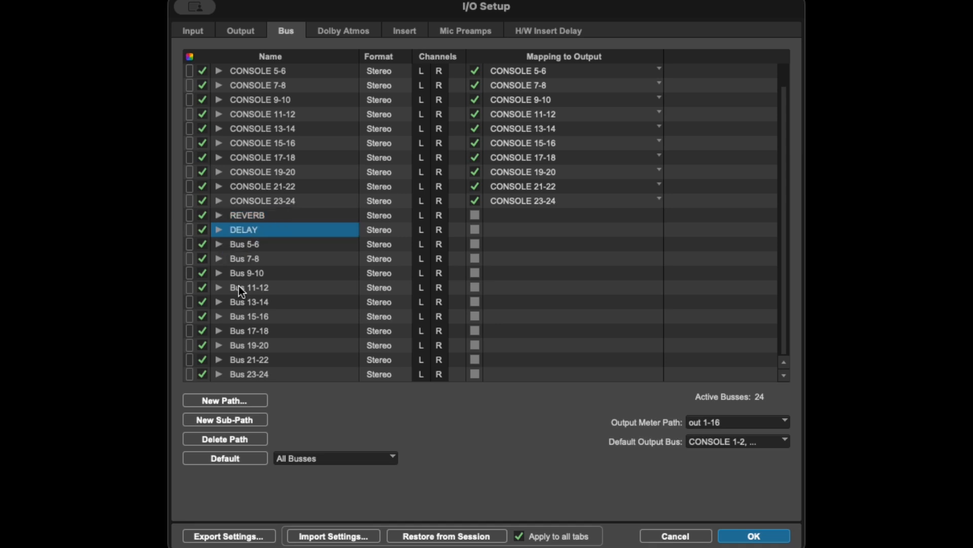
pyautogui.doubleClick(248, 248)
pyautogui.write('P CO')
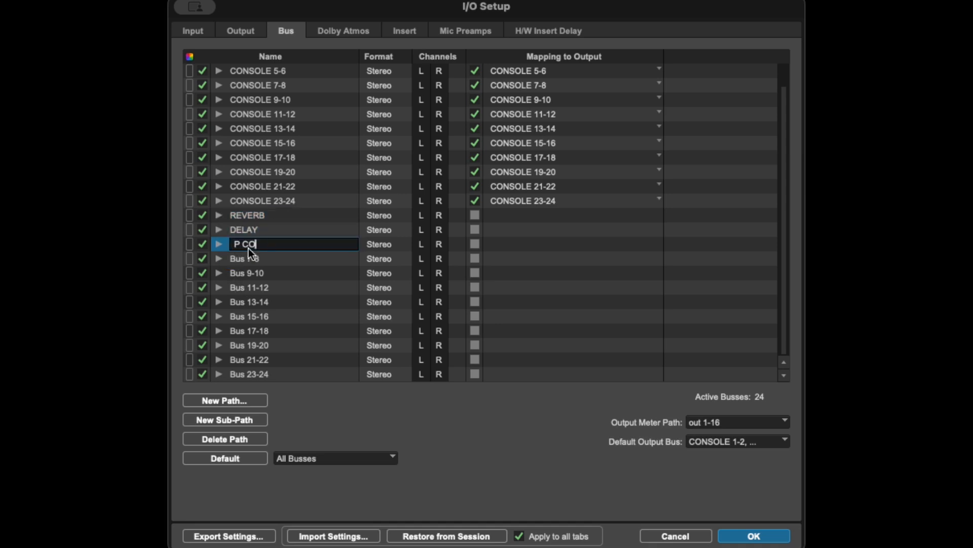
pyautogui.write('MP')
pyautogui.press('Return')
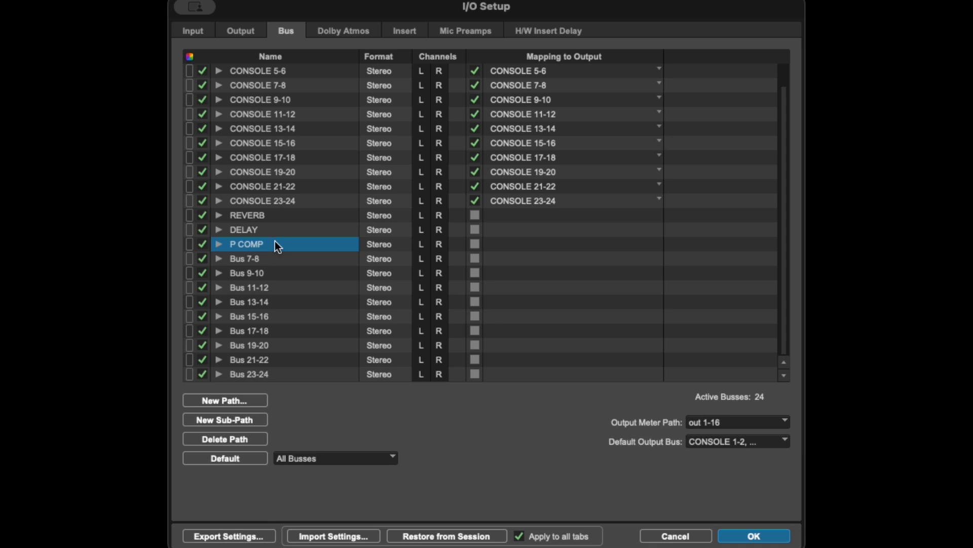
pyautogui.scroll(1, 326, 280)
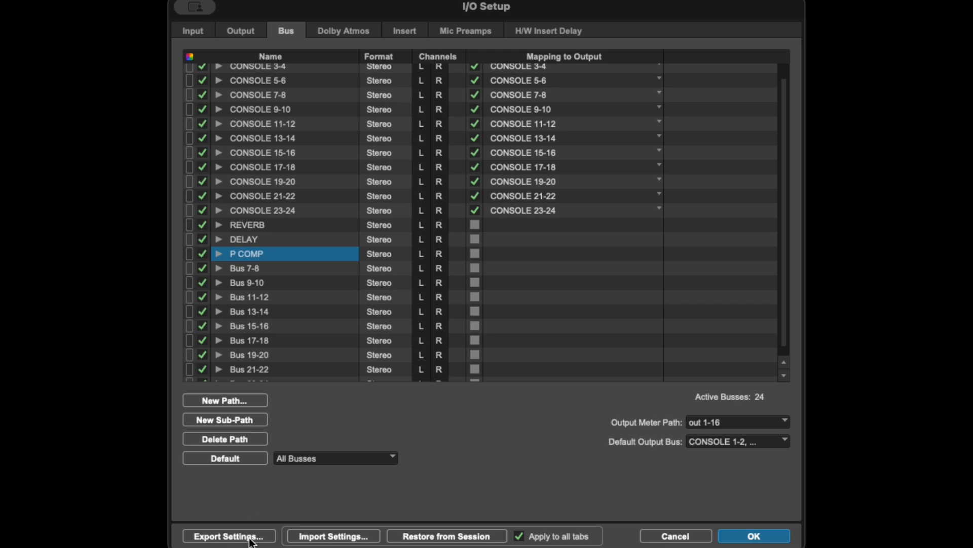
# Review the output and input paths and export the I/O settings to a file
pyautogui.click(236, 36)
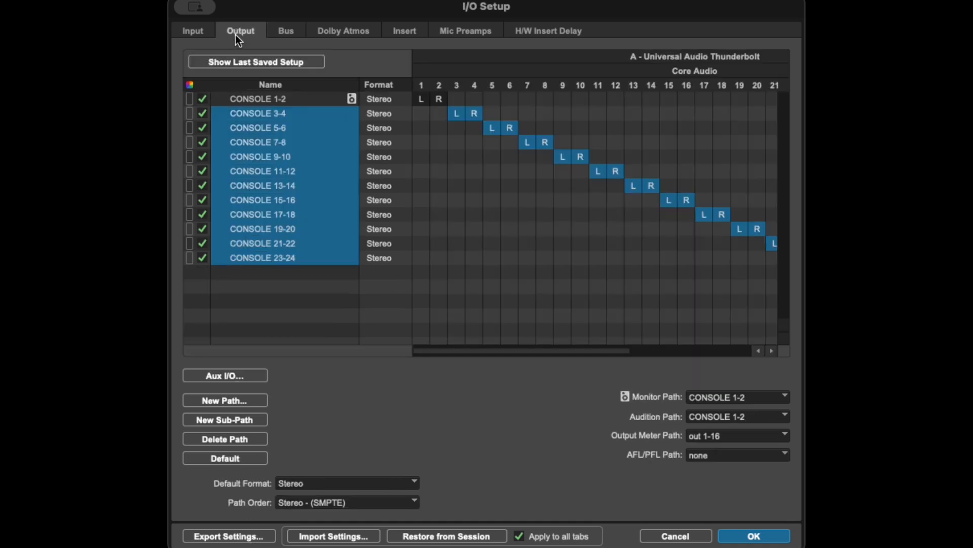
pyautogui.click(201, 36)
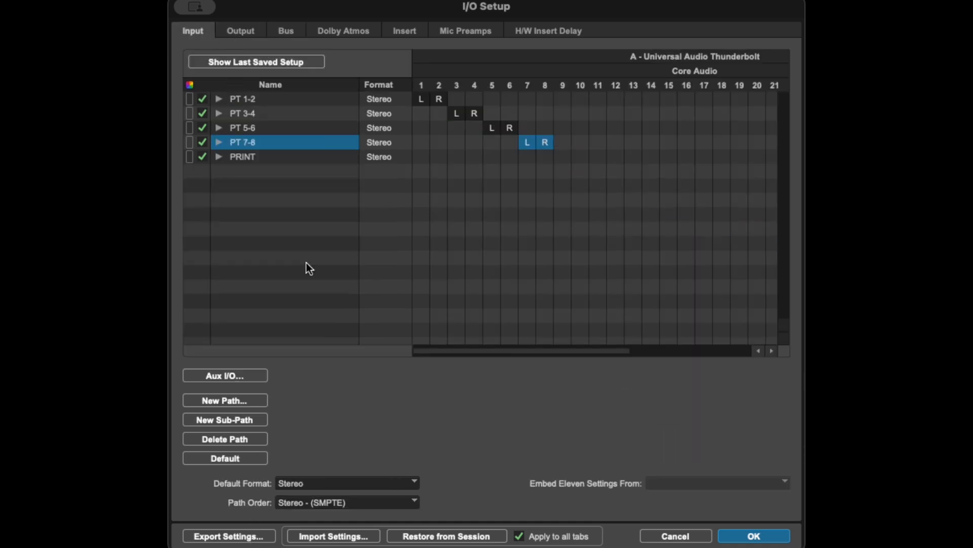
pyautogui.click(262, 538)
pyautogui.click(224, 374)
# Import a different I/O settings file for all tabs and look through its output paths and full bus list
pyautogui.click(305, 536)
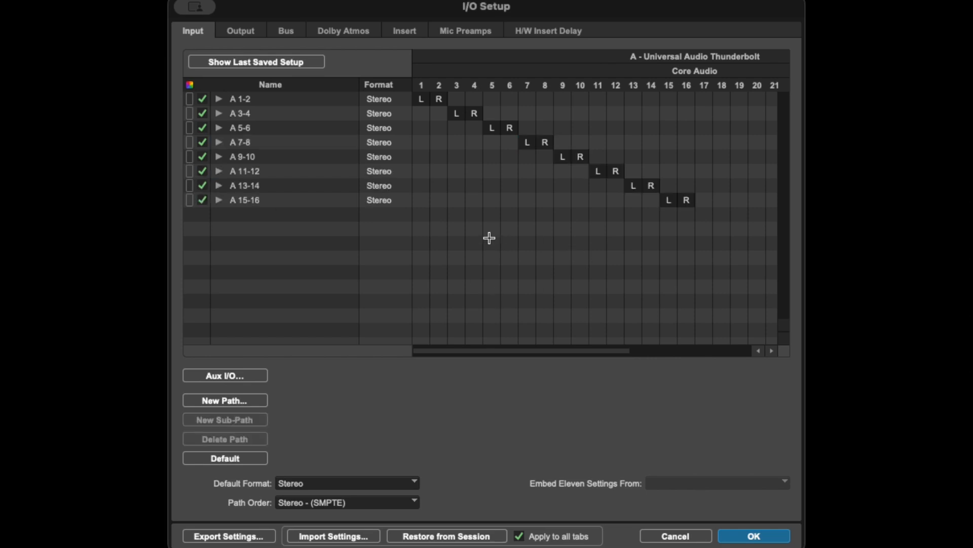
pyautogui.click(244, 32)
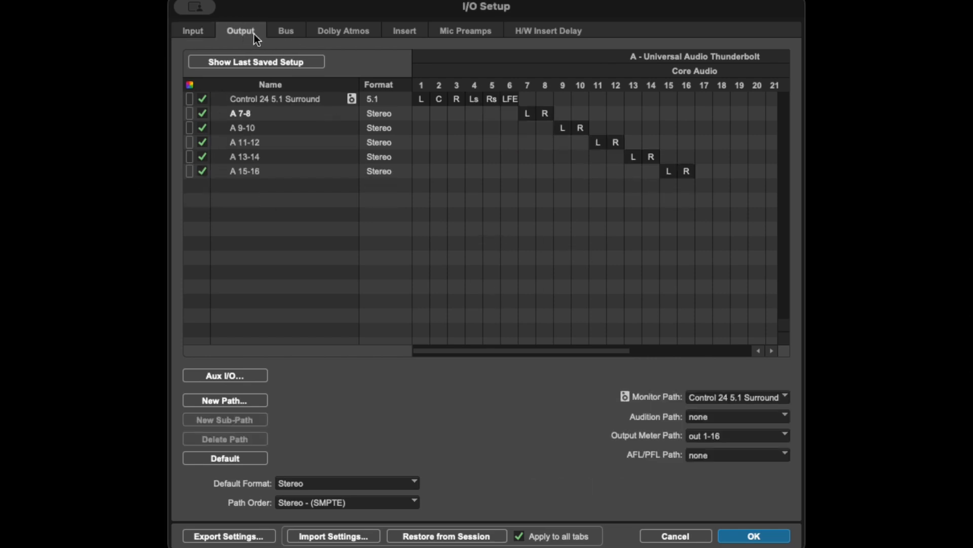
pyautogui.click(285, 32)
pyautogui.scroll(-10, 305, 243)
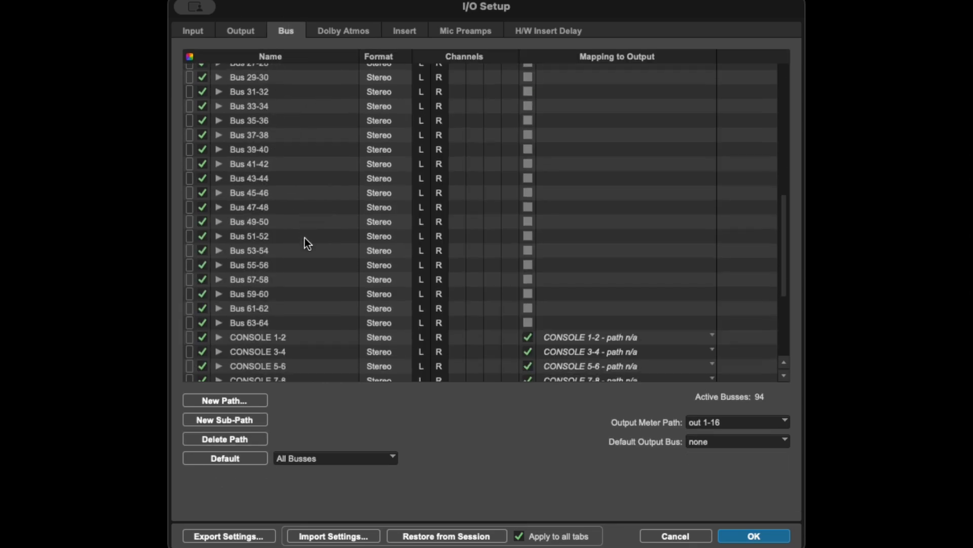
pyautogui.scroll(-3, 305, 238)
pyautogui.scroll(12, 305, 238)
pyautogui.scroll(-12, 305, 238)
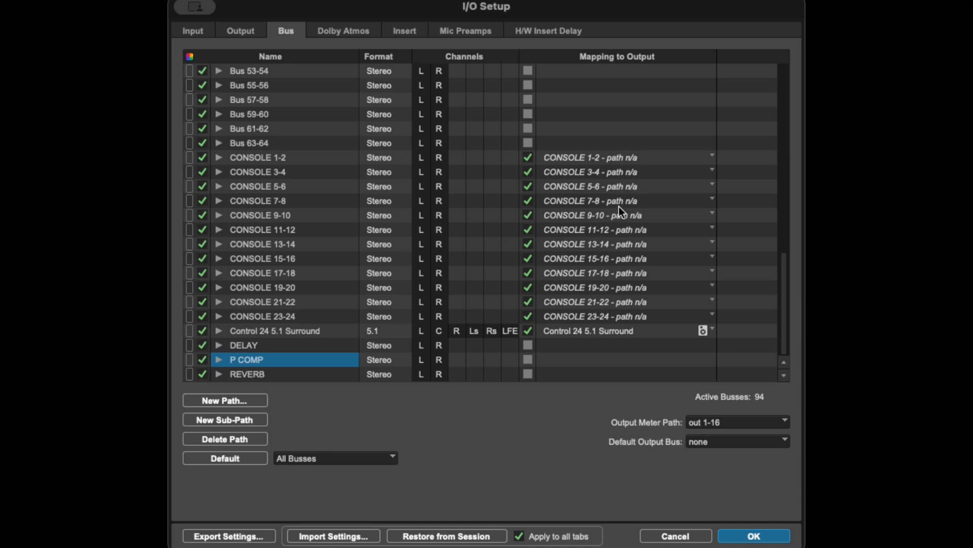
pyautogui.scroll(12, 619, 209)
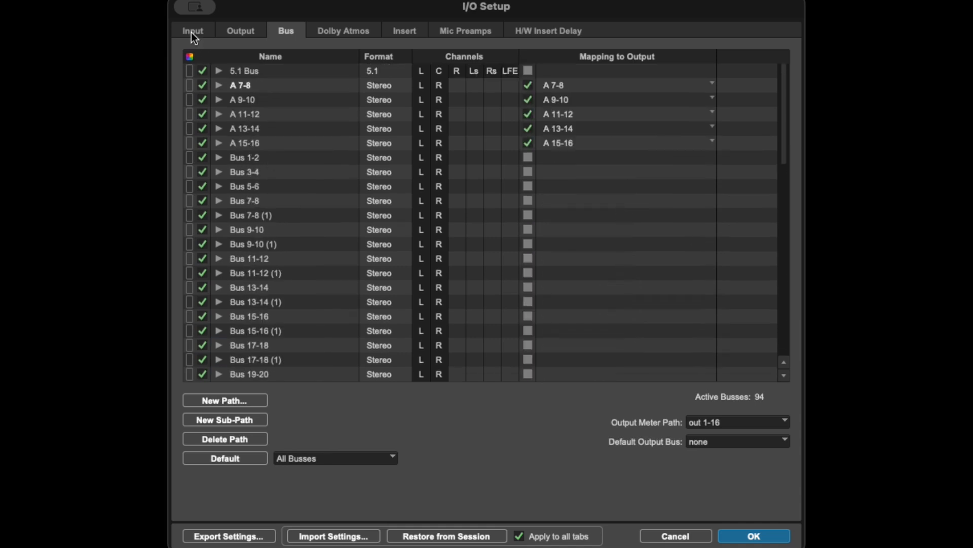
# Delete all input paths, from A 1-2 through A 15-16
pyautogui.click(191, 33)
pyautogui.click(238, 128)
pyautogui.press('super+a')
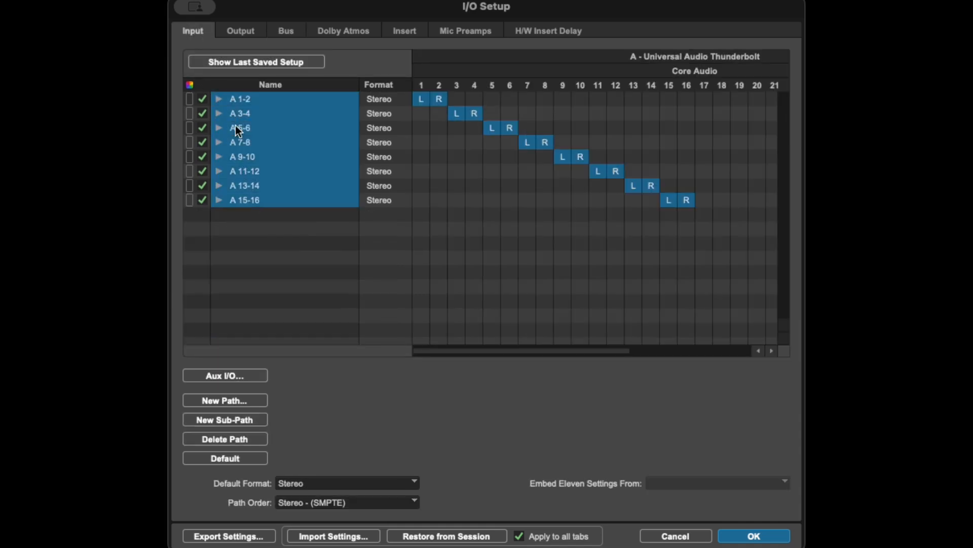
pyautogui.click(246, 437)
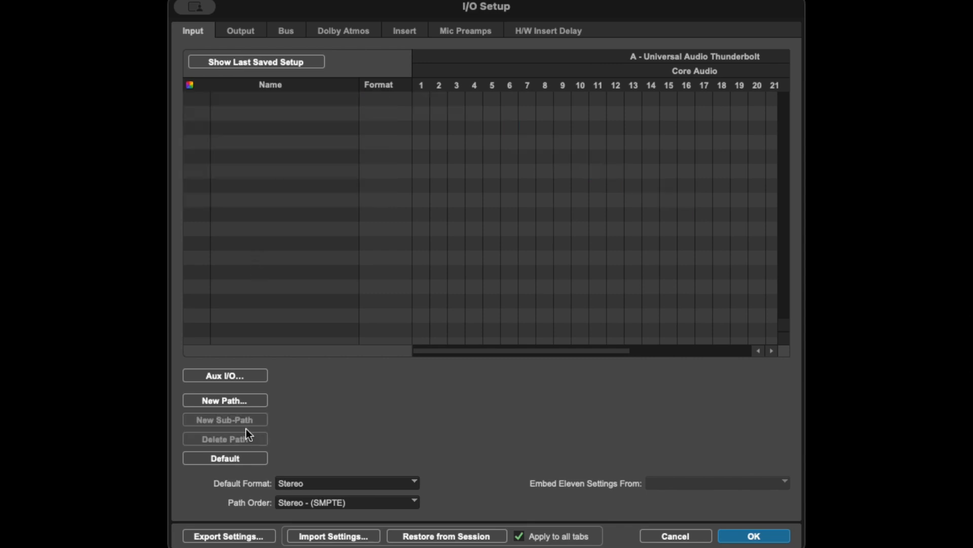
# Delete all output paths, from Control 24 5.1 Surround through A 15-16
pyautogui.click(242, 32)
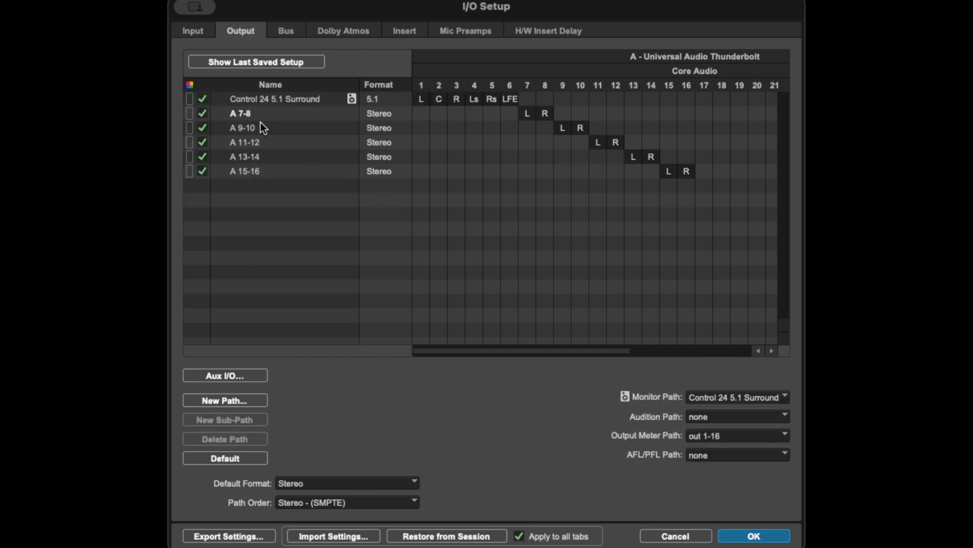
pyautogui.click(261, 127)
pyautogui.press('super+a')
pyautogui.click(232, 439)
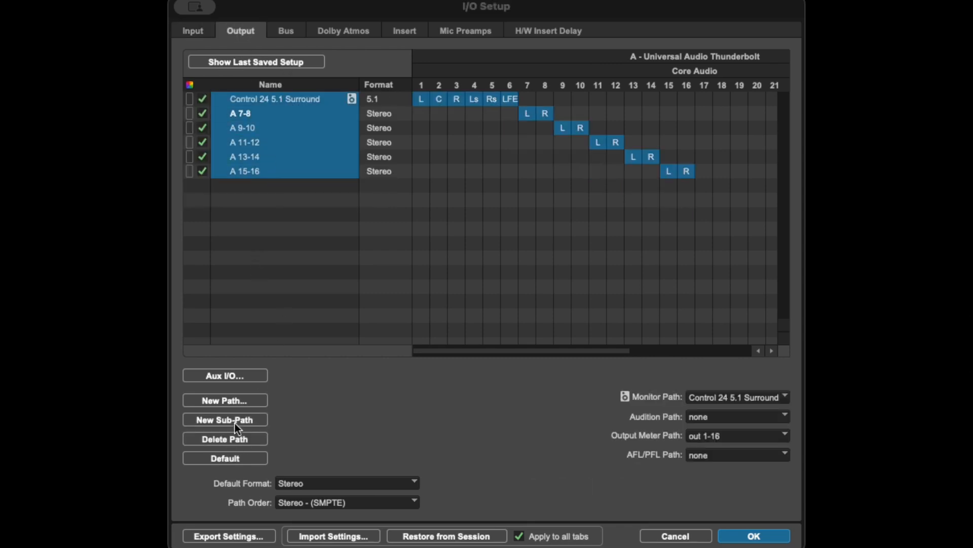
# Delete every bus path in the list, including the 5.1 Bus and A 7-8
pyautogui.click(285, 32)
pyautogui.click(313, 204)
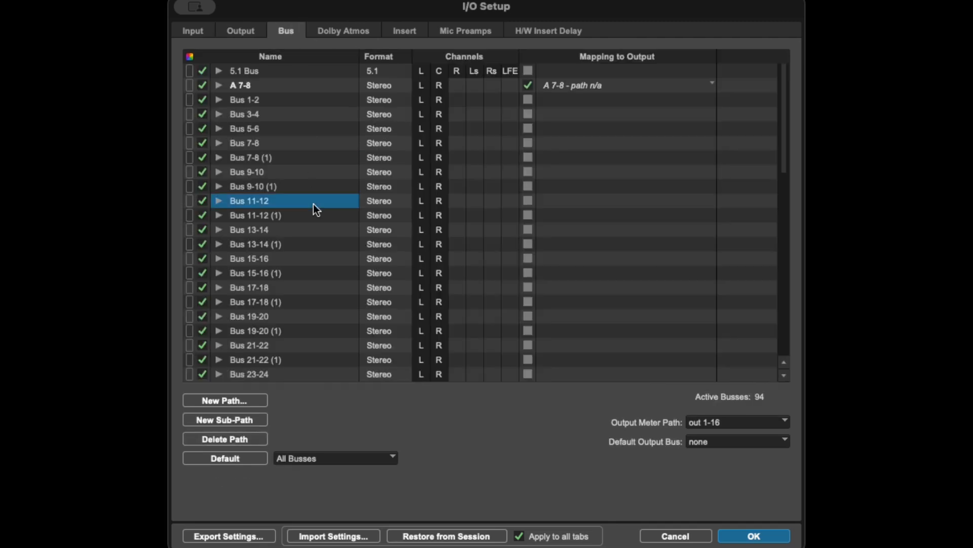
pyautogui.press('super+a')
pyautogui.click(233, 442)
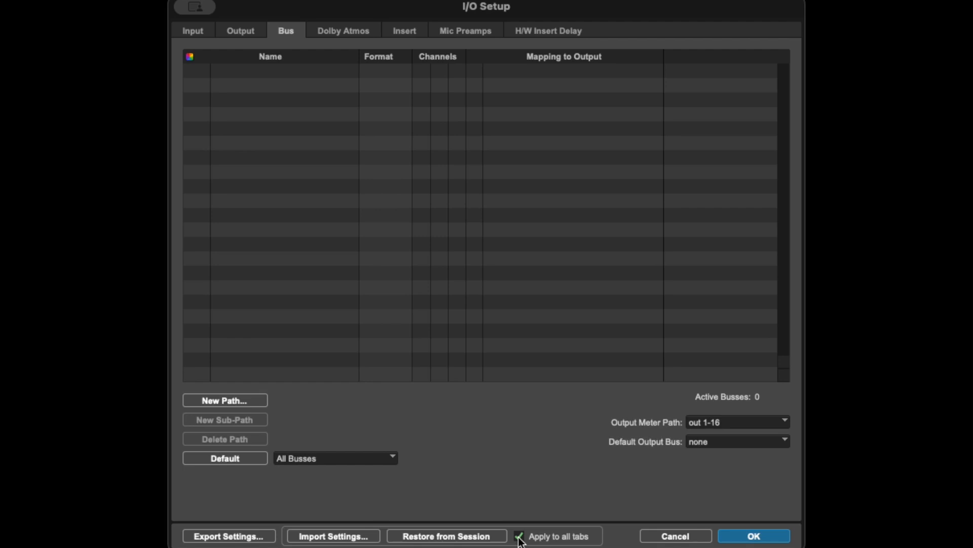
# Import the exported I/O settings for all tabs and check the bus, output and input paths
pyautogui.click(332, 537)
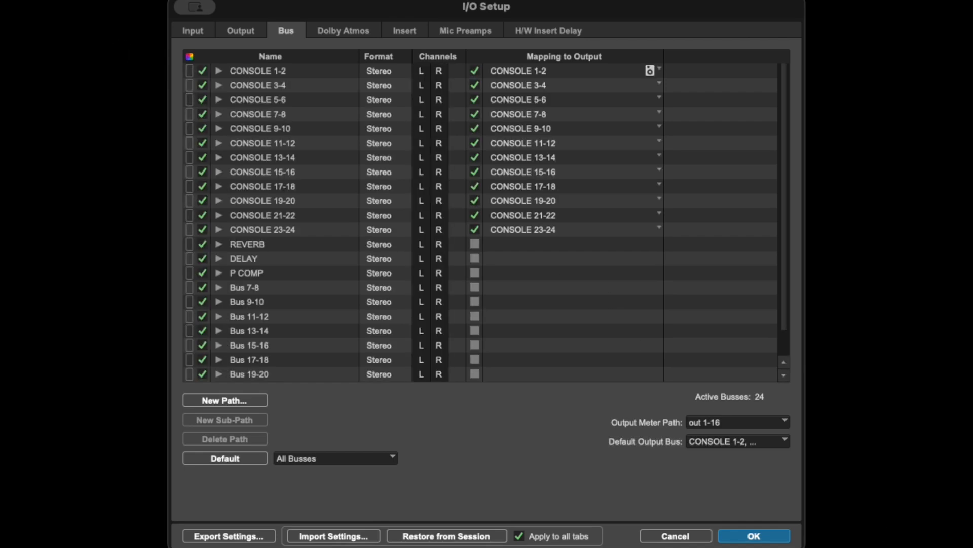
pyautogui.scroll(-2, 353, 171)
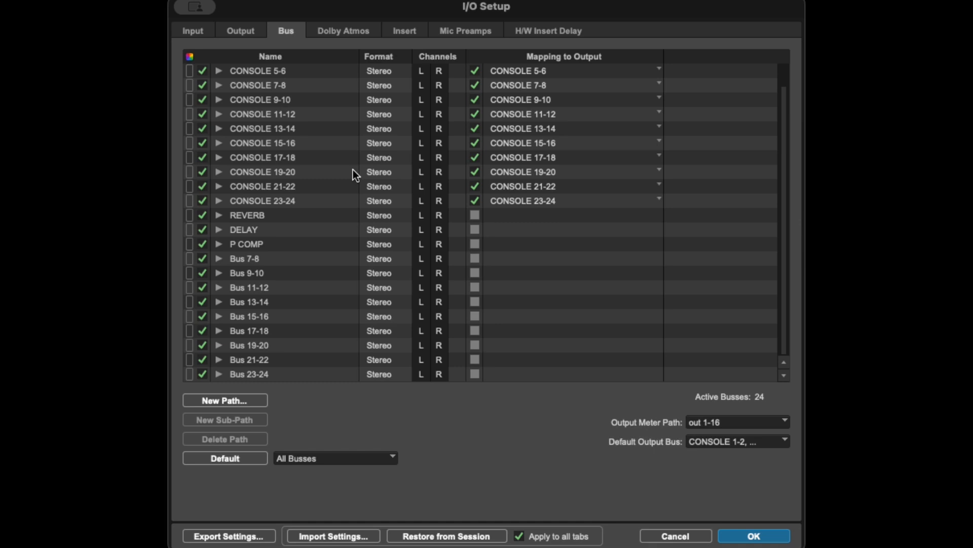
pyautogui.scroll(2, 353, 172)
pyautogui.click(238, 34)
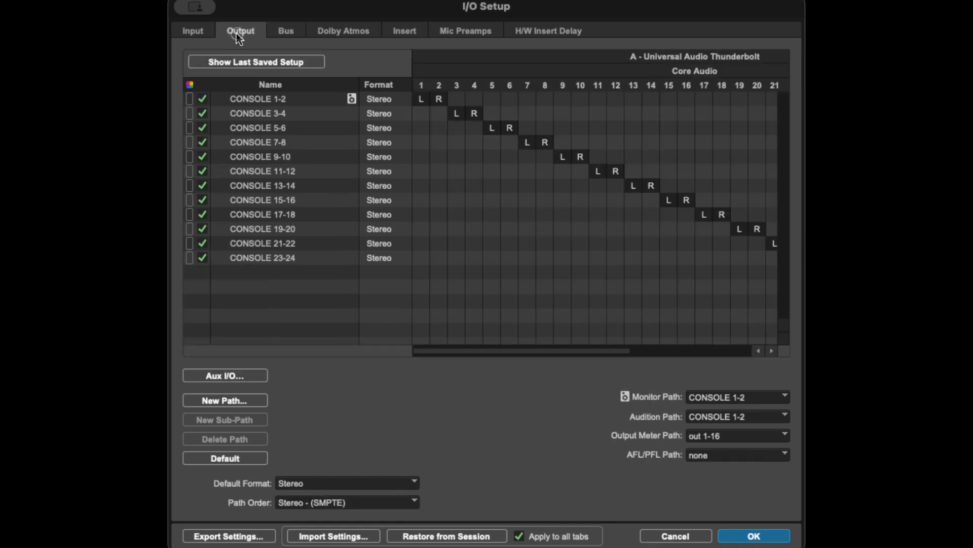
pyautogui.click(194, 33)
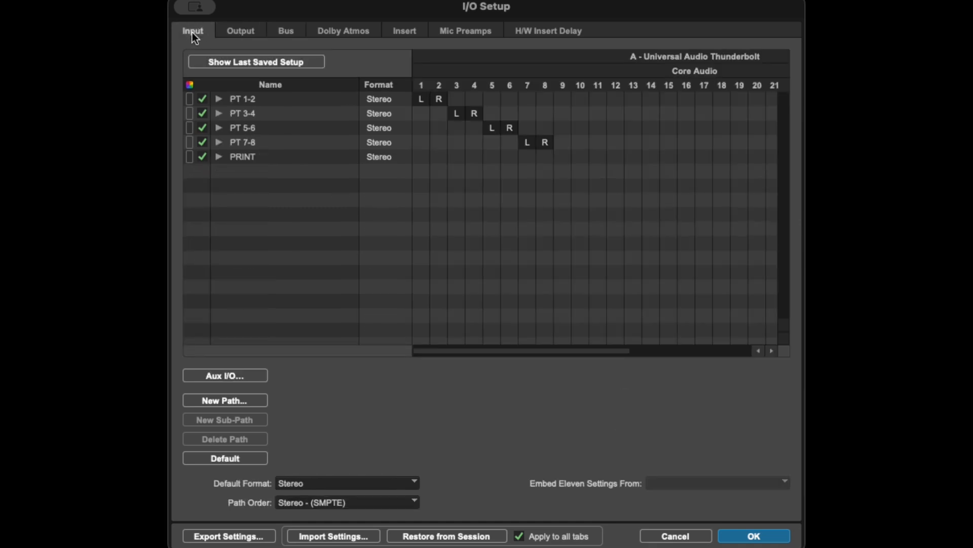